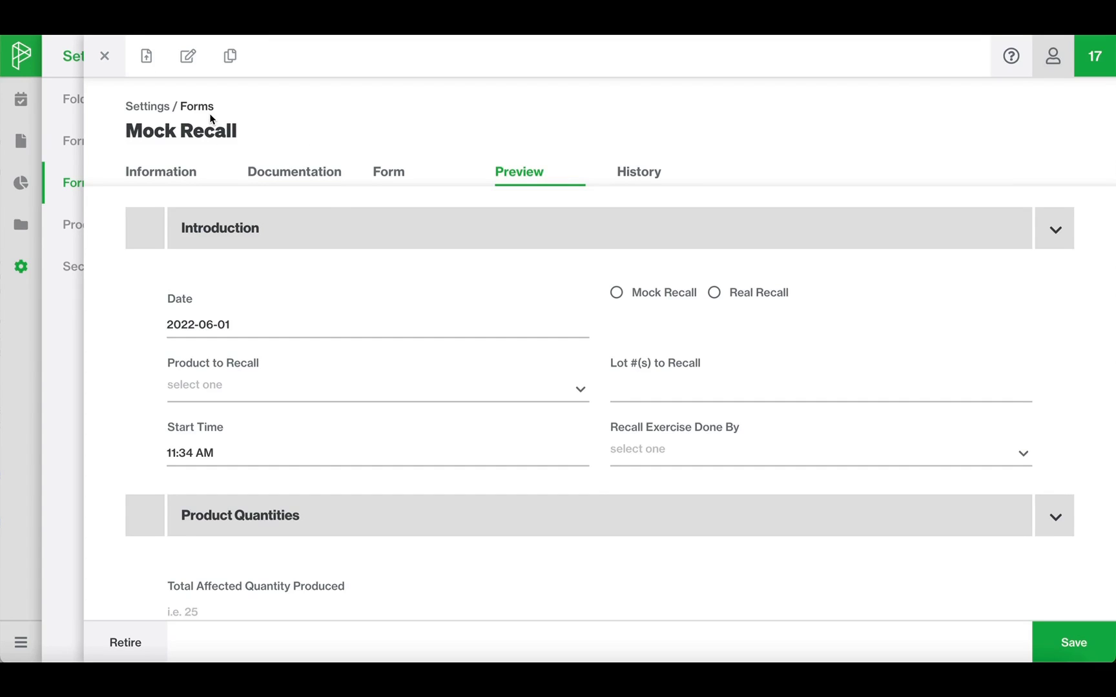
Add a Signature component with default settings below the Start Time field in the Mock Recall form's Introduction section.
{"action": "left_click", "coordinate": [388, 173]}
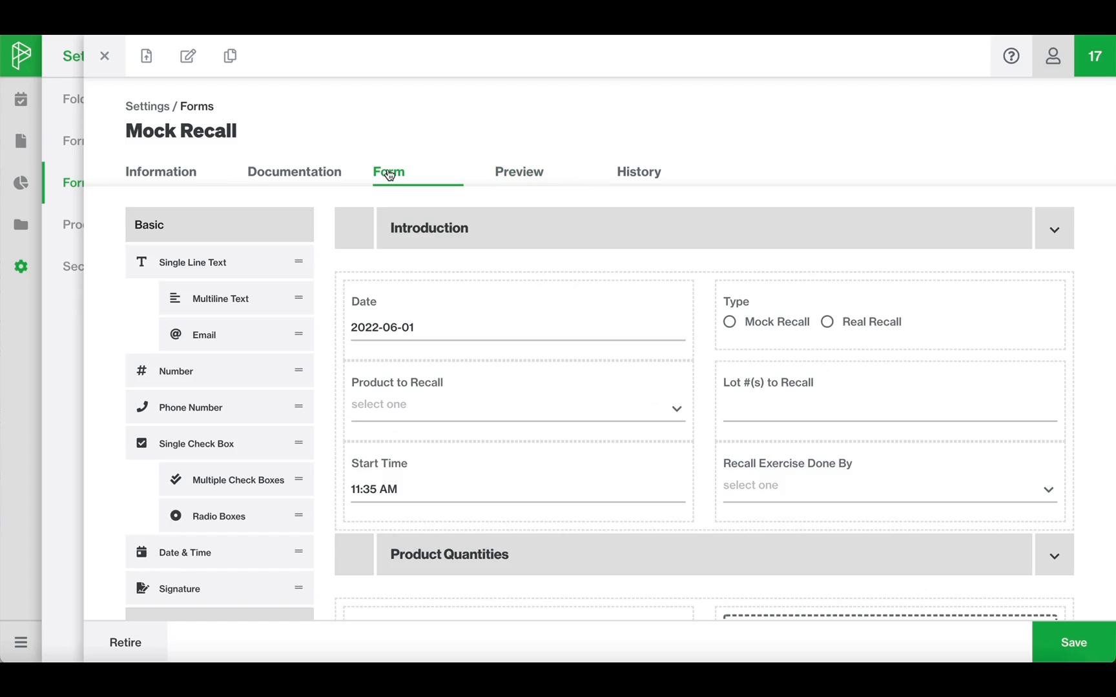
{"action": "left_click_drag", "start_coordinate": [227, 590], "coordinate": [403, 528]}
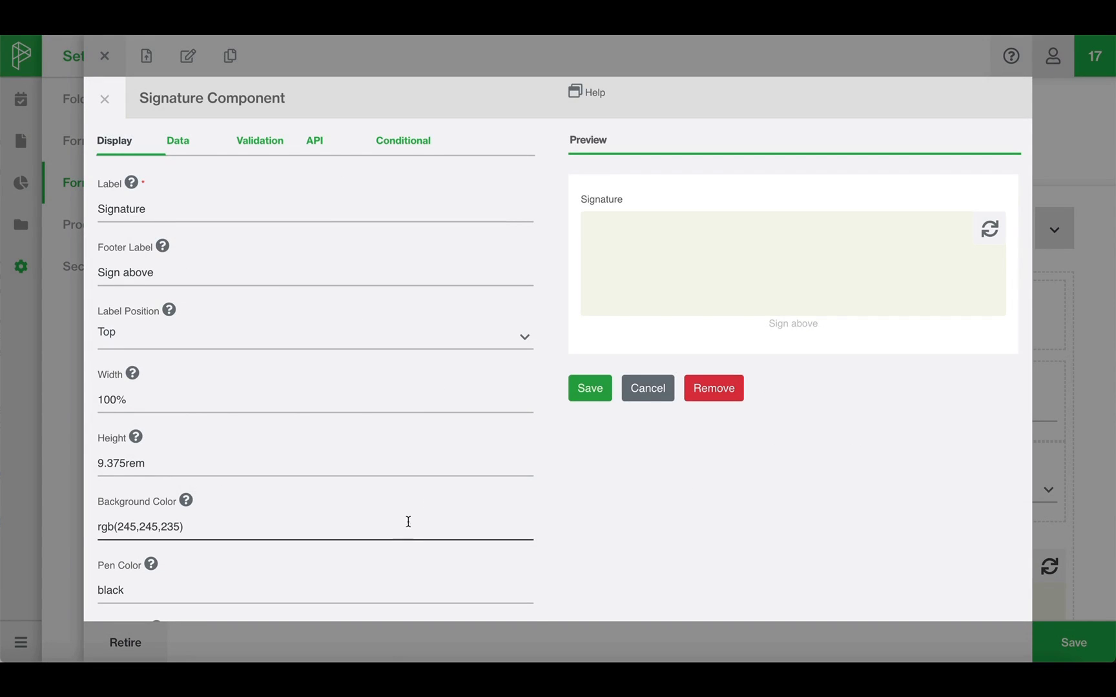
{"action": "left_click", "coordinate": [597, 399]}
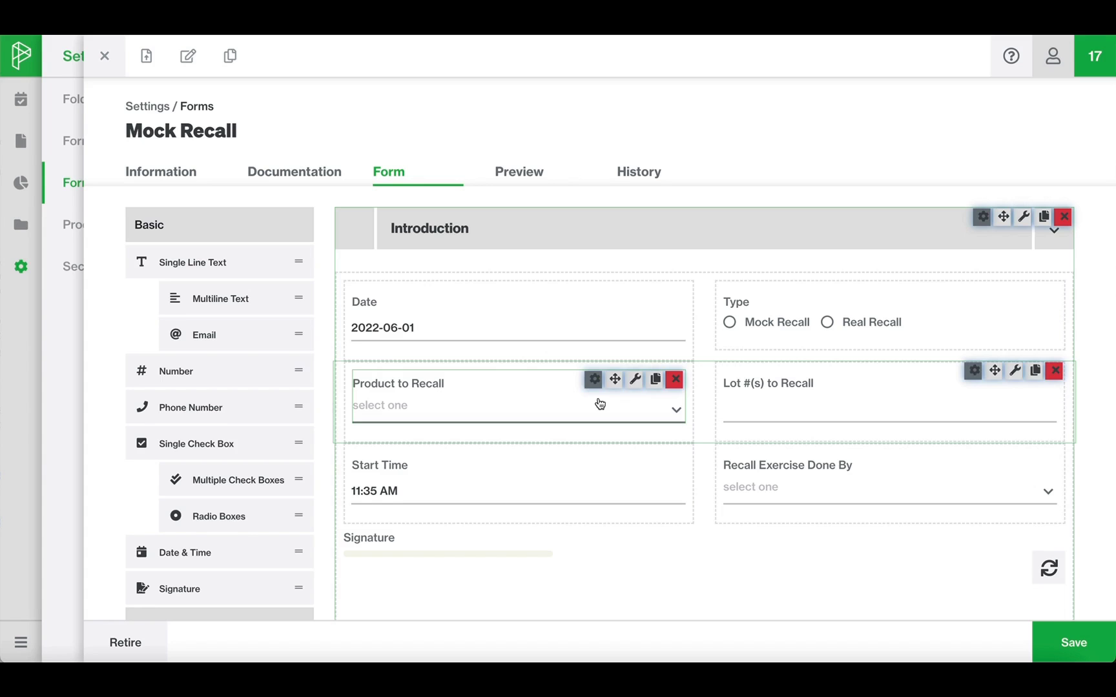
Preview the Mock Recall form, draw a test signature in the new field, and save the form.
{"action": "left_click", "coordinate": [512, 174]}
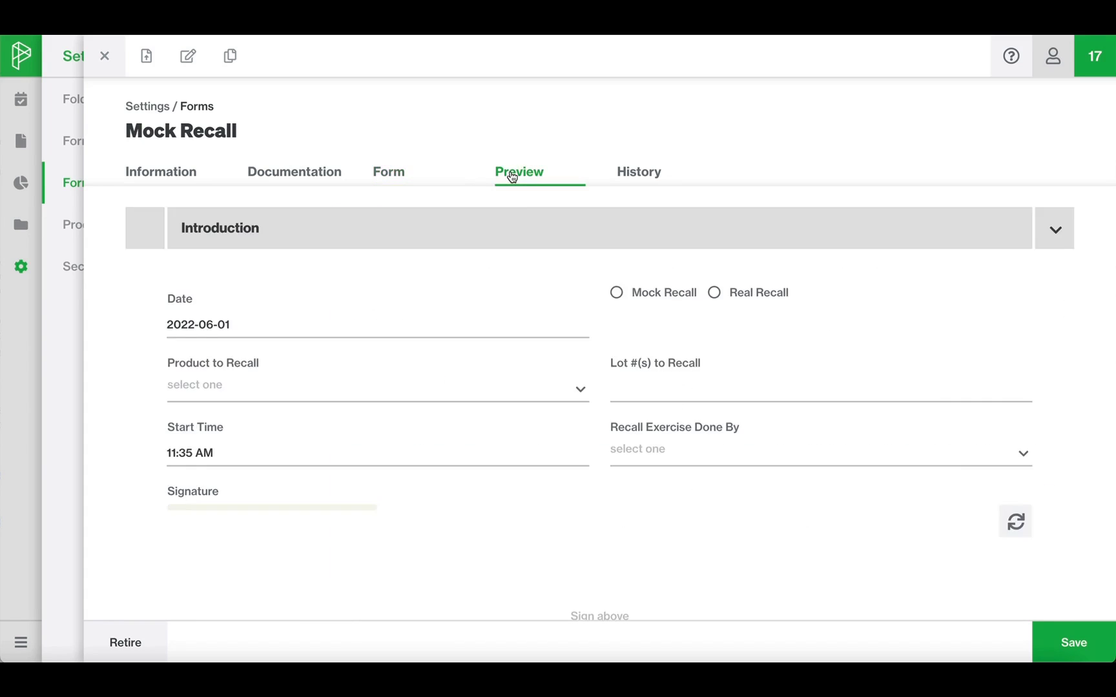
{"action": "scroll", "coordinate": [545, 308], "scroll_direction": "down", "scroll_amount": 1}
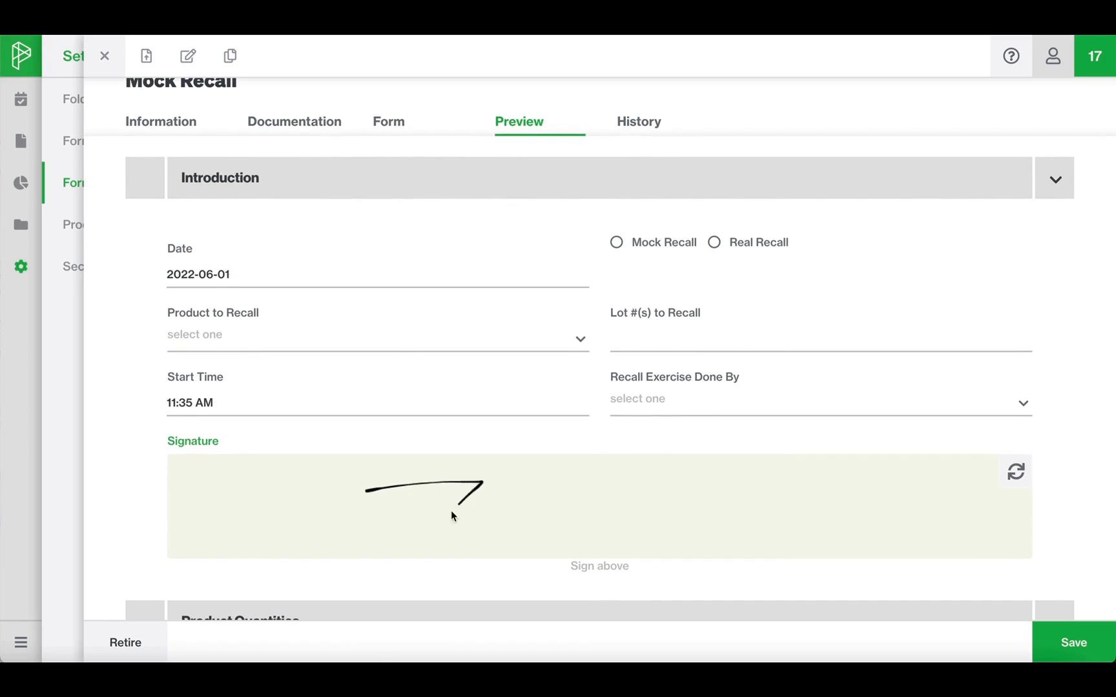
{"action": "mouse_move", "coordinate": [451, 512]}
{"action": "left_mouse_down"}
{"action": "mouse_move", "coordinate": [571, 492]}
{"action": "mouse_move", "coordinate": [620, 497]}
{"action": "mouse_move", "coordinate": [624, 507]}
{"action": "mouse_move", "coordinate": [802, 496]}
{"action": "left_mouse_up"}
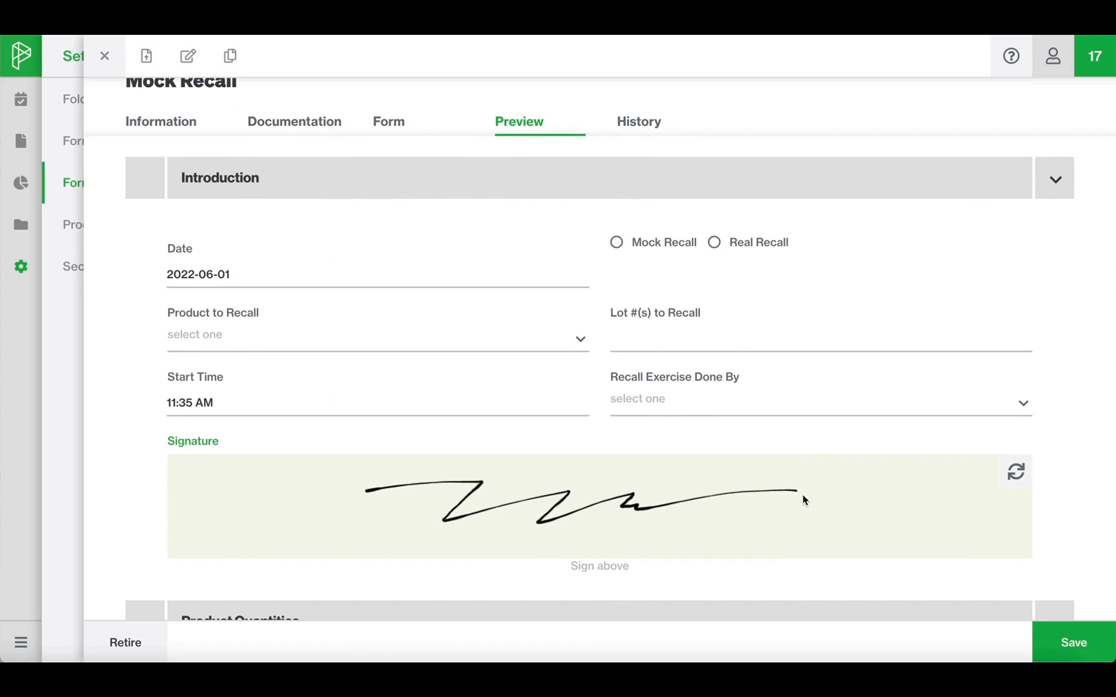
{"action": "scroll", "coordinate": [802, 497], "scroll_direction": "up", "scroll_amount": 1}
{"action": "left_click", "coordinate": [1066, 641]}
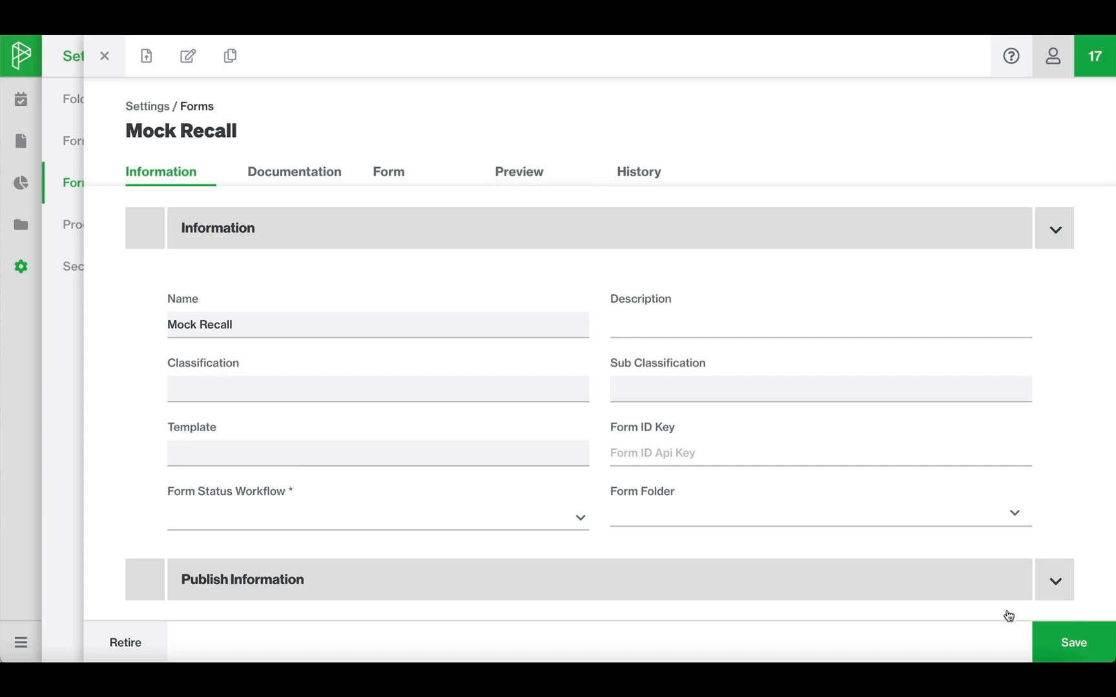
Publish the Mock Recall form as version 1.9.
{"action": "left_click", "coordinate": [147, 59]}
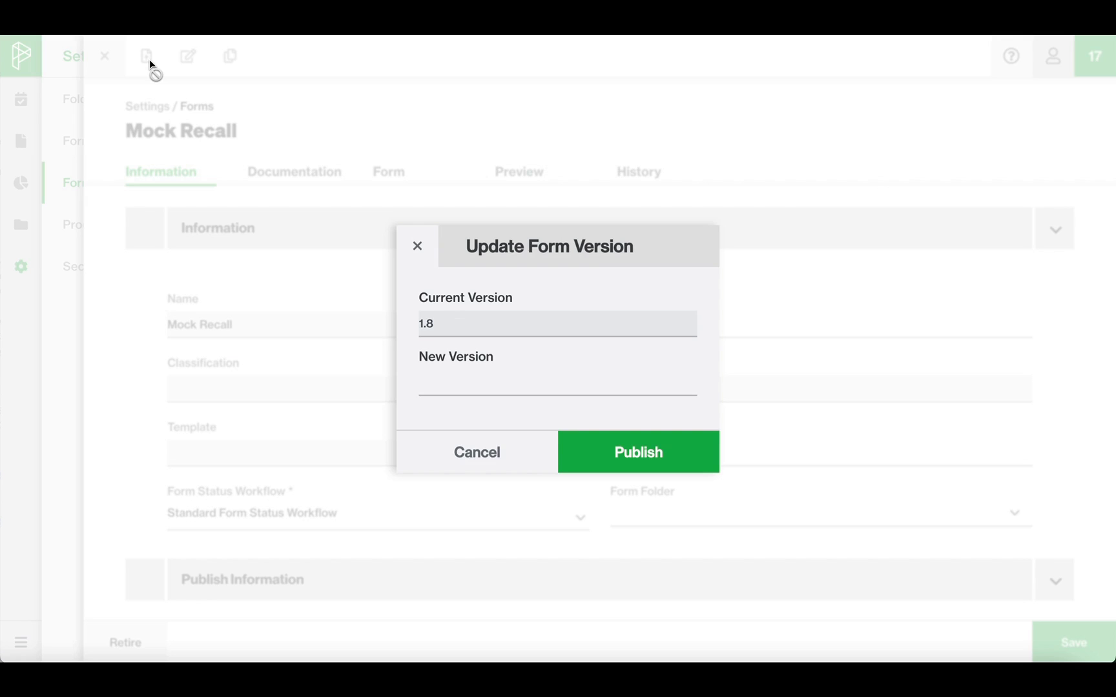
{"action": "left_click", "coordinate": [469, 384]}
{"action": "type", "text": "1.9"}
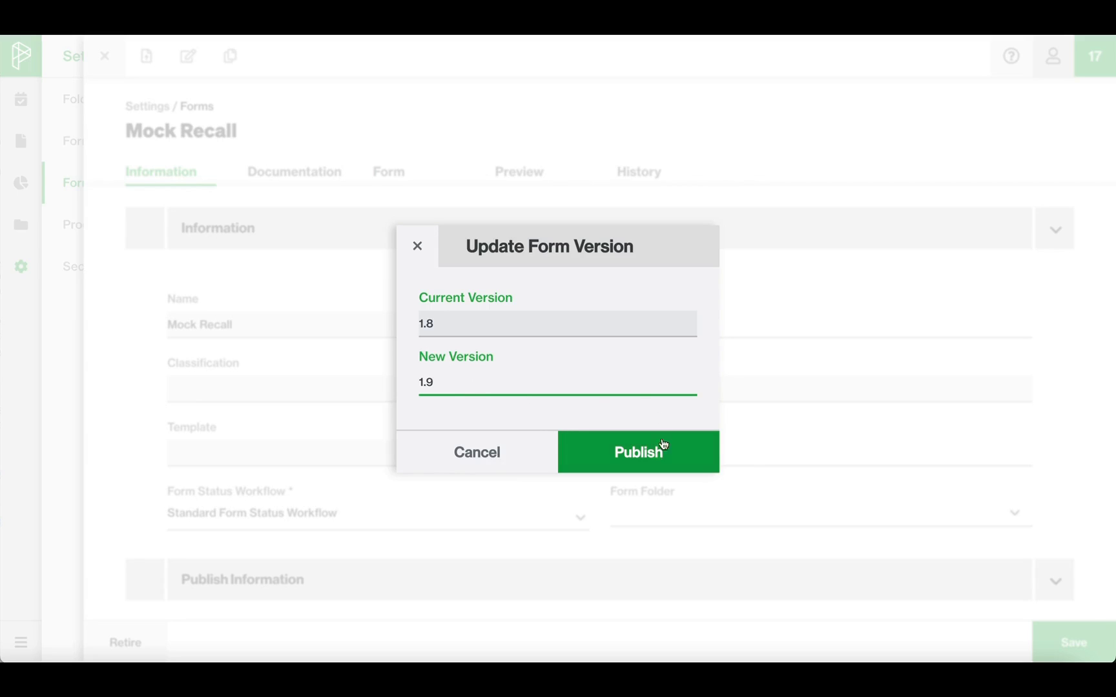
{"action": "left_click", "coordinate": [652, 460]}
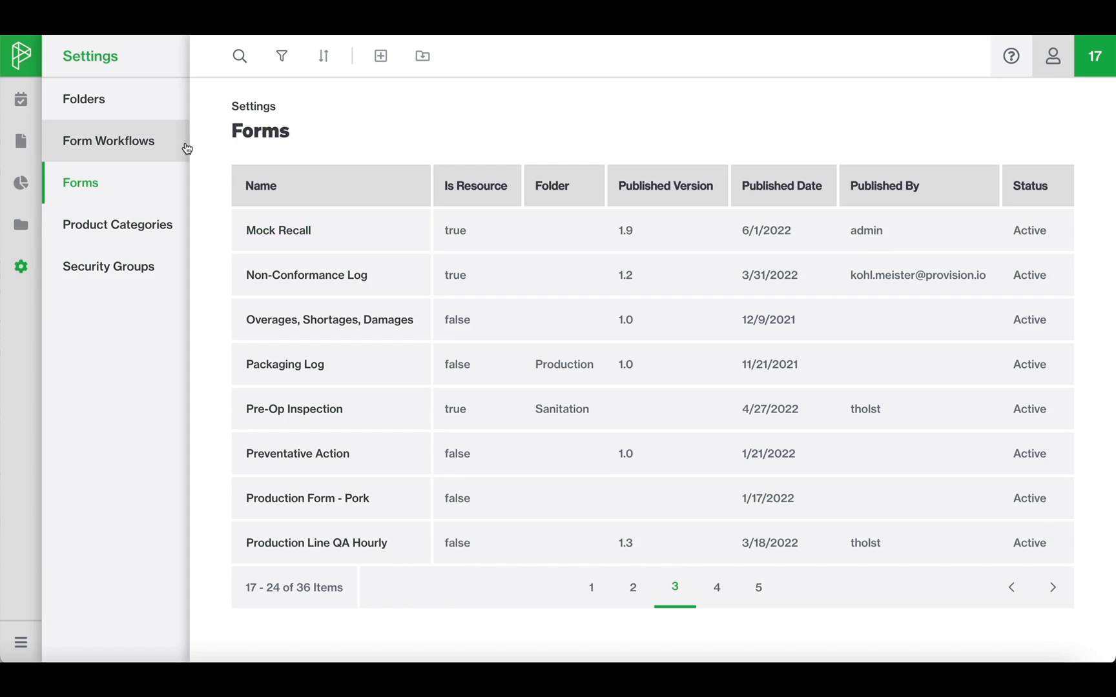
Test the signature field in a new Mock Recall form entry with a freehand signature and close the entry without saving.
{"action": "left_click", "coordinate": [25, 141]}
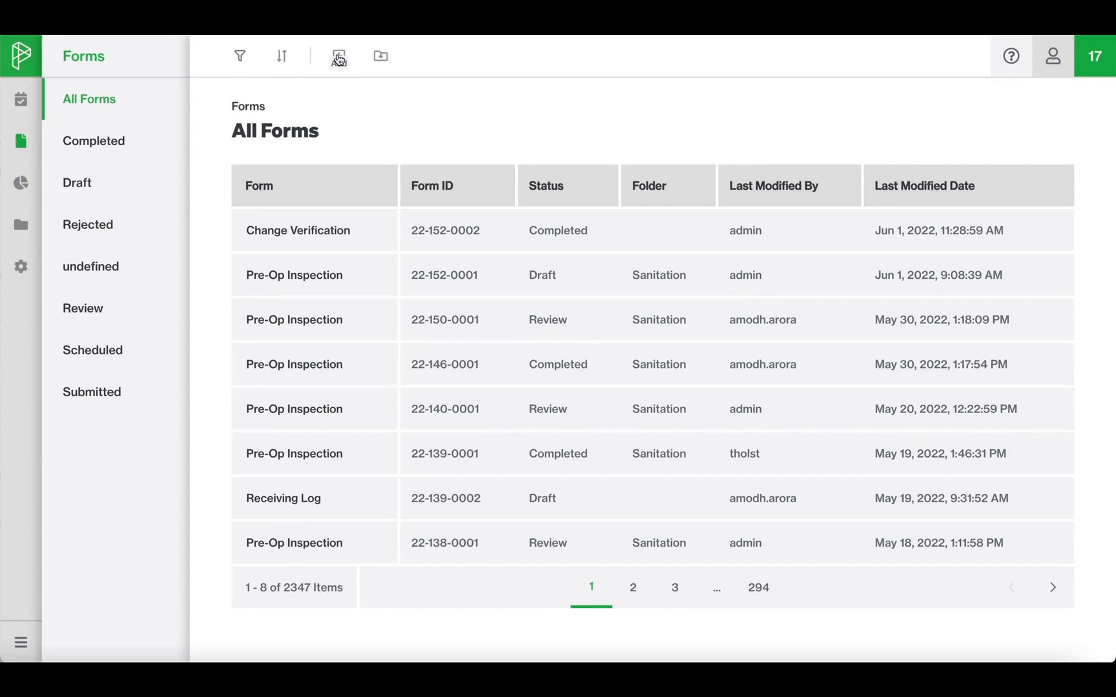
{"action": "left_click", "coordinate": [338, 56]}
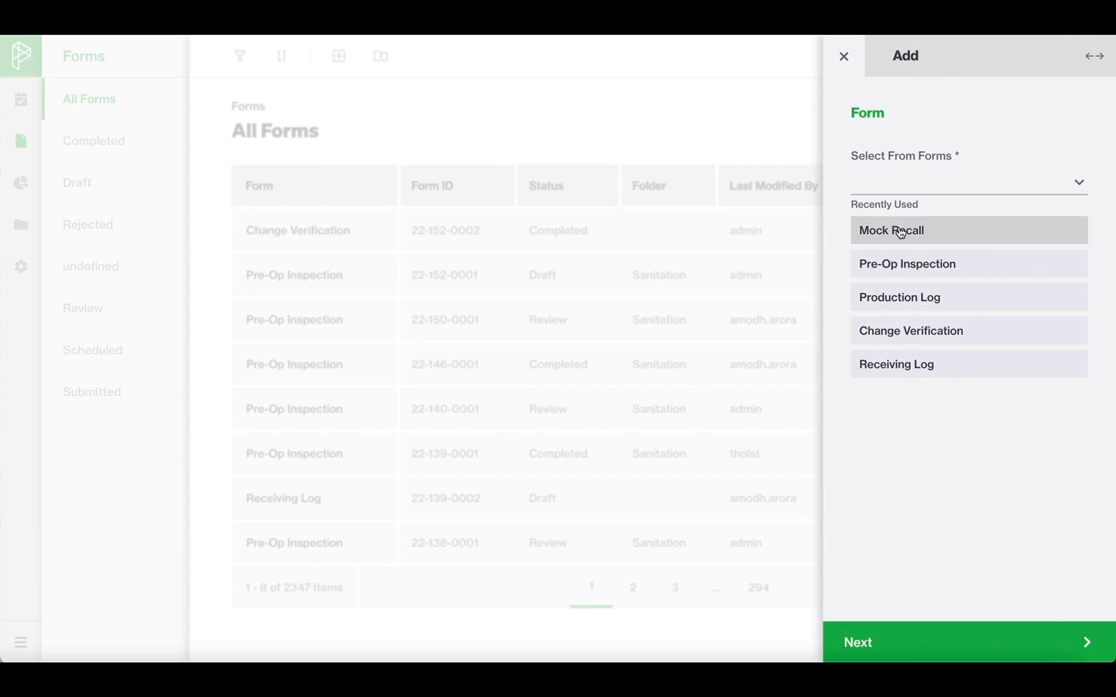
{"action": "left_click", "coordinate": [890, 231]}
{"action": "scroll", "coordinate": [599, 333], "scroll_direction": "down", "scroll_amount": 1}
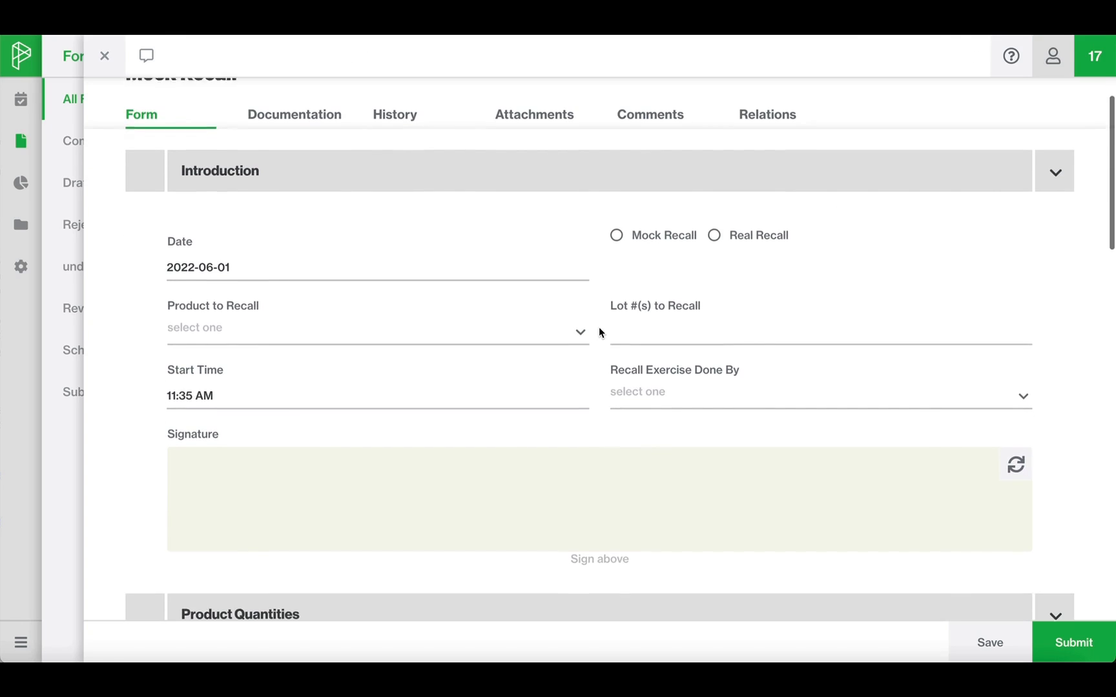
{"action": "mouse_move", "coordinate": [319, 498]}
{"action": "left_mouse_down"}
{"action": "mouse_move", "coordinate": [447, 466]}
{"action": "mouse_move", "coordinate": [396, 515]}
{"action": "mouse_move", "coordinate": [615, 483]}
{"action": "mouse_move", "coordinate": [763, 488]}
{"action": "left_mouse_up"}
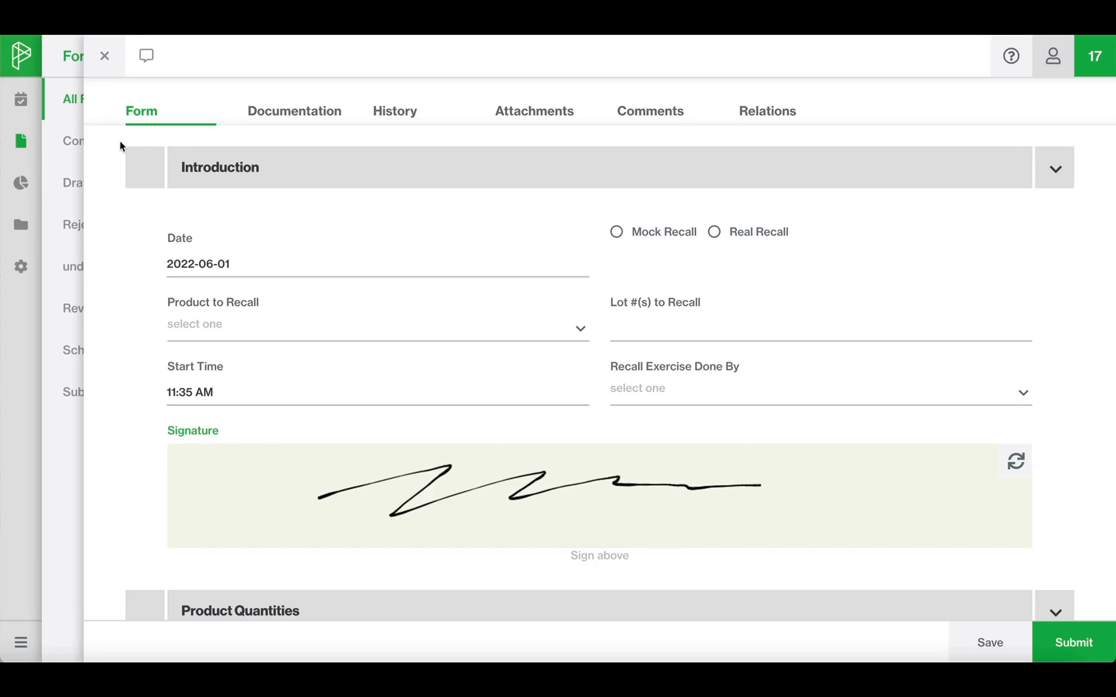
{"action": "left_click", "coordinate": [106, 59]}
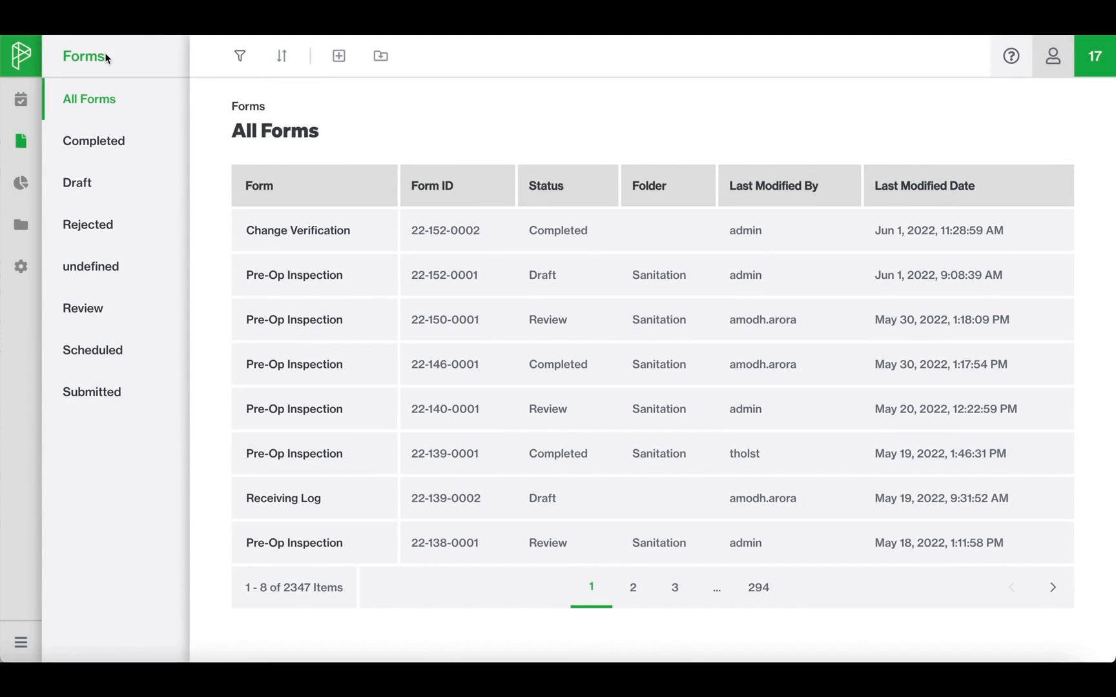
Open the Washing Hands document in the documentation resources for editing and attach Washing Hand Policy.png.
{"action": "mouse_move", "coordinate": [26, 229]}
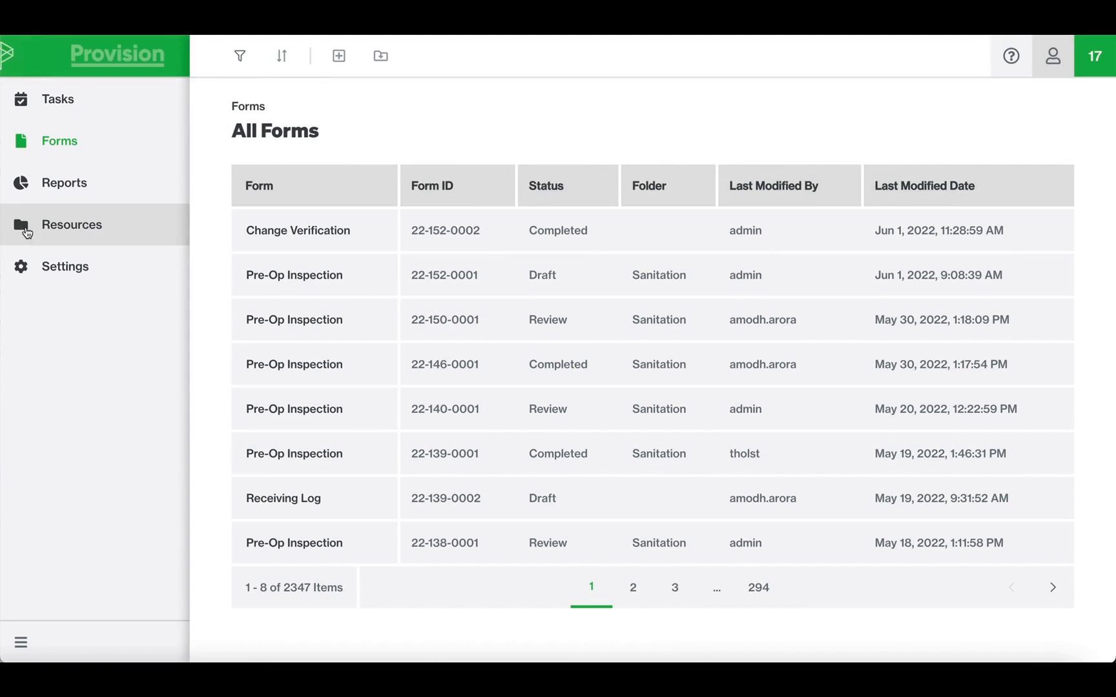
{"action": "left_click", "coordinate": [69, 236]}
{"action": "left_click", "coordinate": [117, 155]}
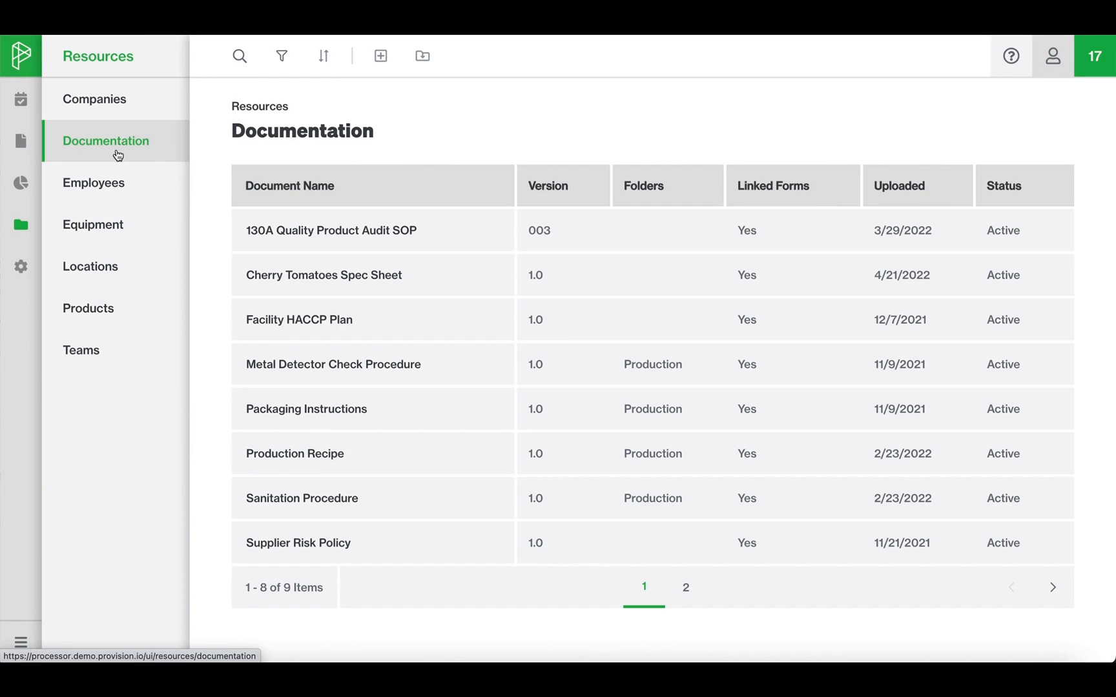
{"action": "left_click", "coordinate": [680, 589]}
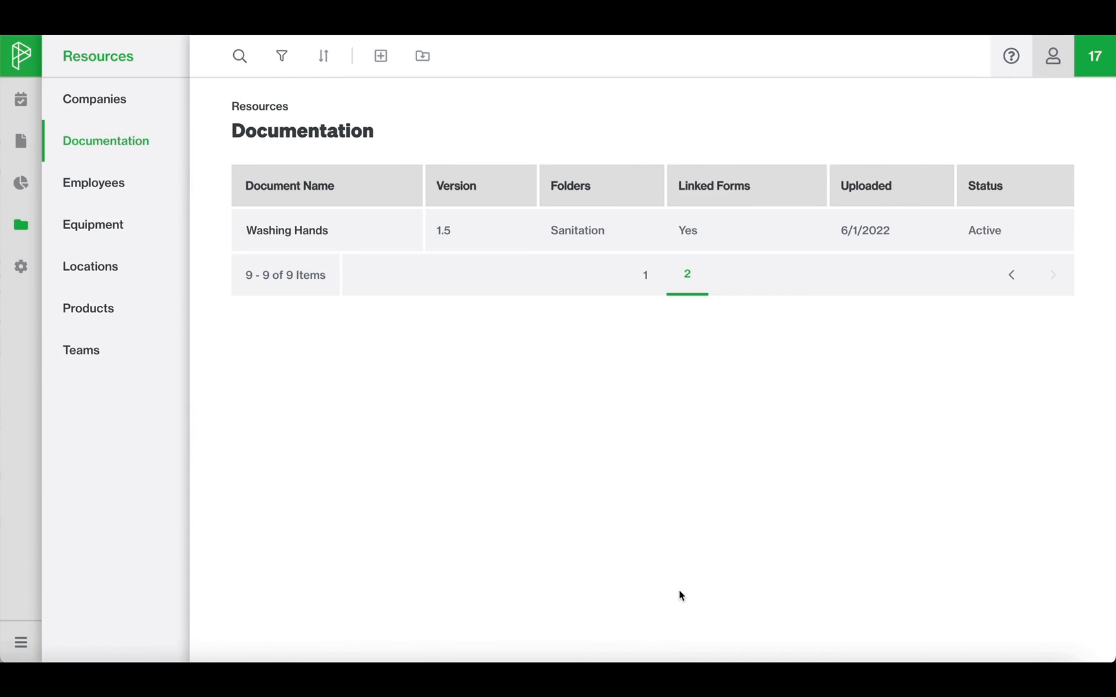
{"action": "left_click", "coordinate": [361, 230]}
{"action": "left_click", "coordinate": [1008, 601]}
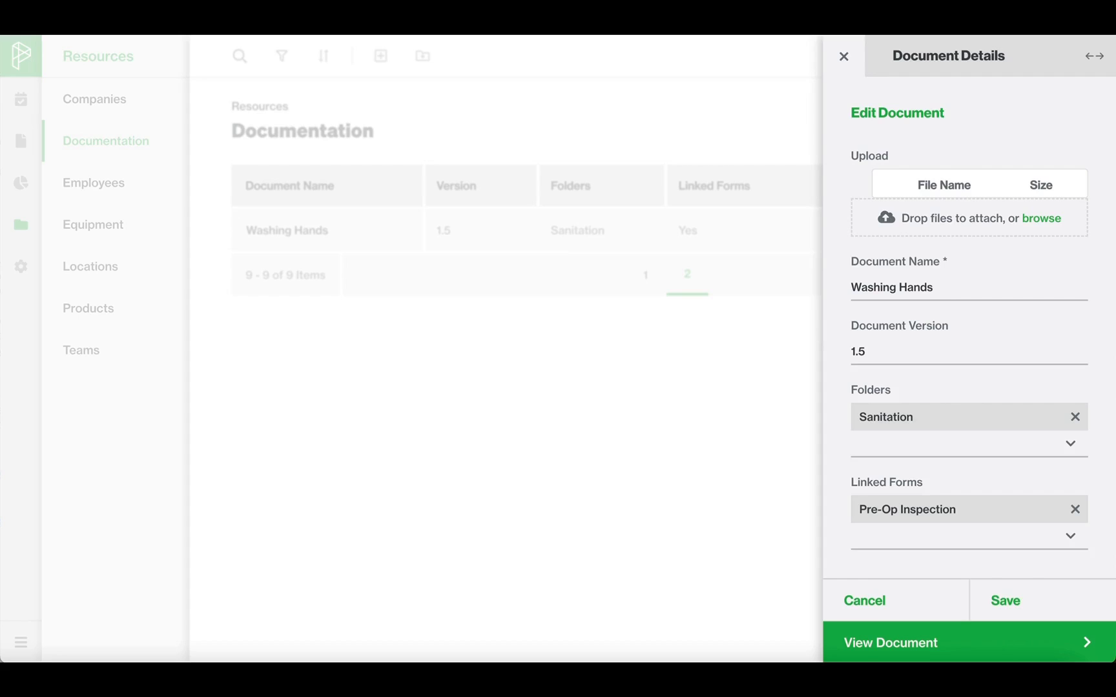
{"action": "left_click_drag", "start_coordinate": [813, 151], "coordinate": [914, 217]}
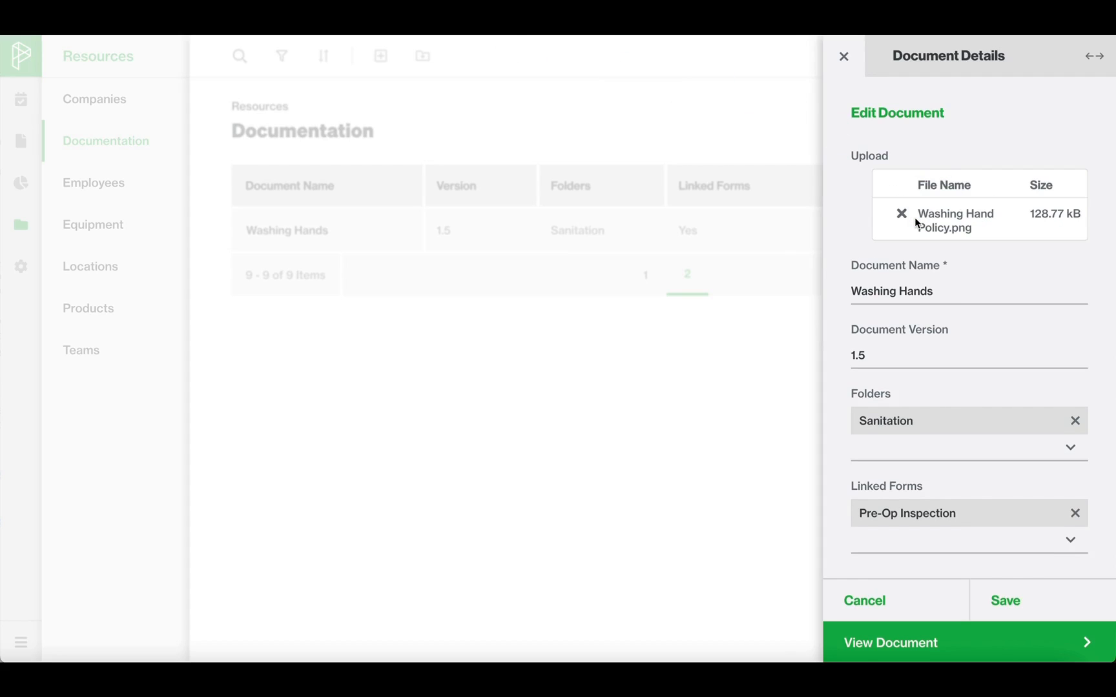
Set the Washing Hands document version to 1.6.
{"action": "left_click", "coordinate": [910, 355]}
{"action": "left_click", "coordinate": [908, 354]}
{"action": "key", "text": "BackSpace"}
{"action": "type", "text": "6"}
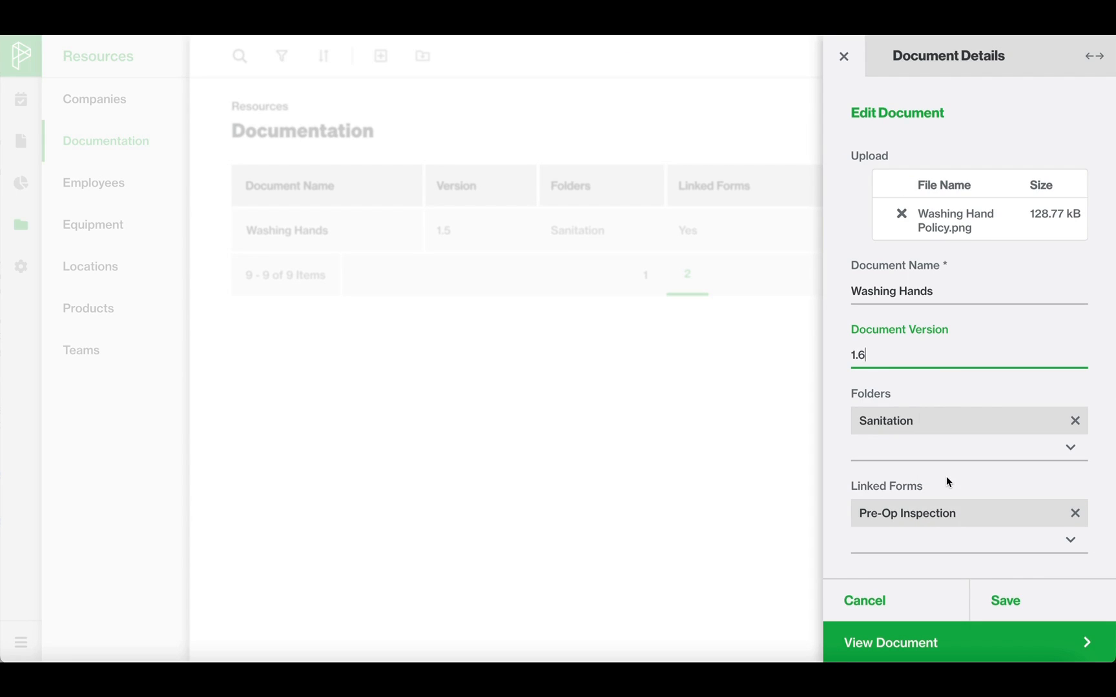
Link the Change Verification form to the Washing Hands document and save the document.
{"action": "left_click", "coordinate": [922, 533]}
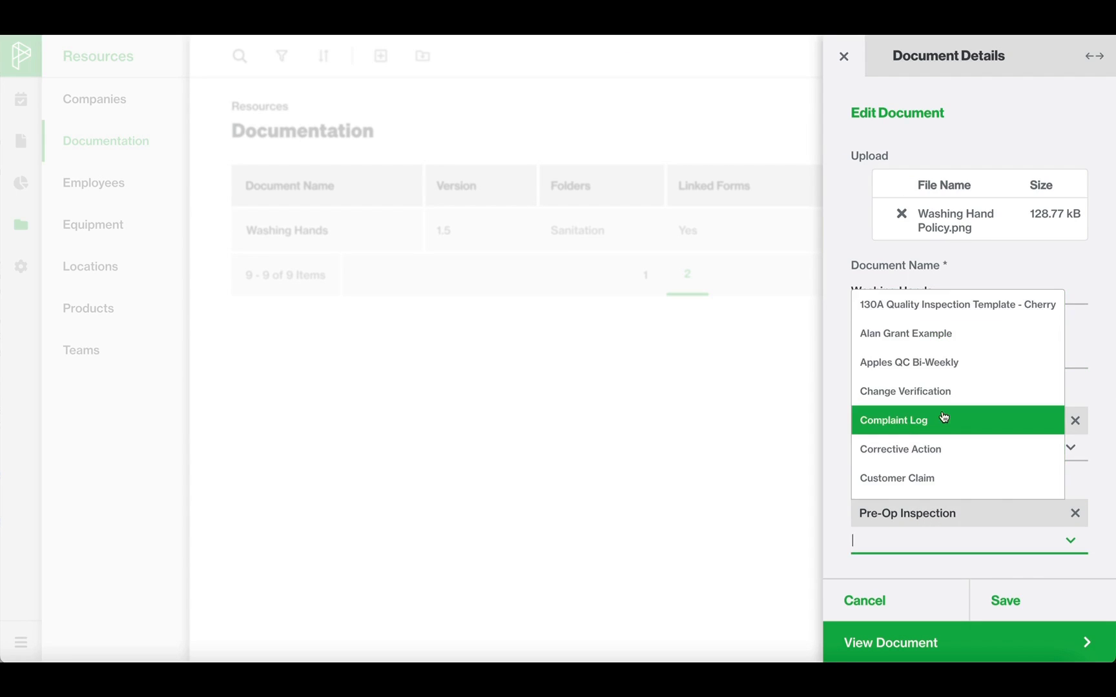
{"action": "left_click", "coordinate": [943, 393]}
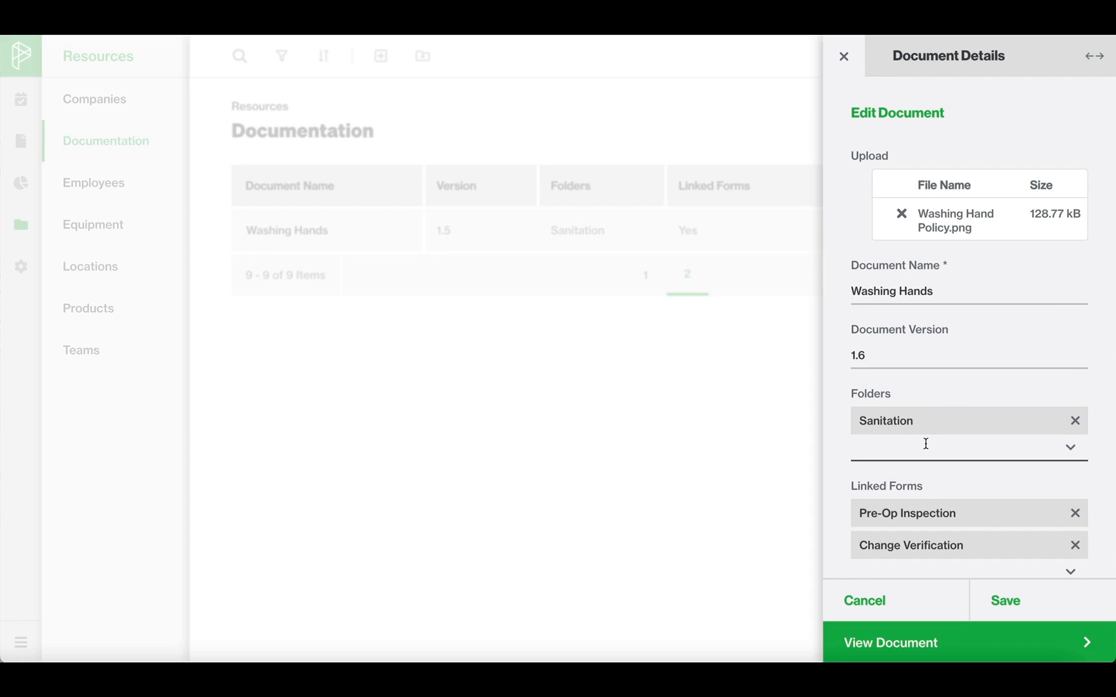
{"action": "left_click", "coordinate": [995, 605]}
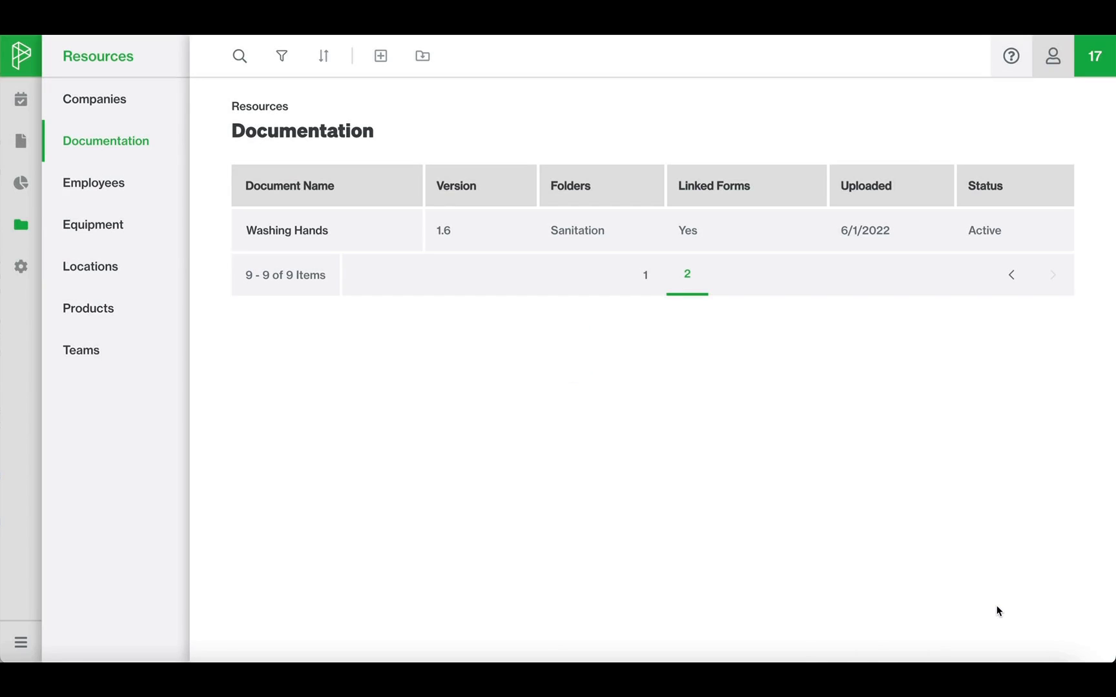
Review the updated Washing Hands document's content, version history and linked forms, and close its details.
{"action": "left_click", "coordinate": [750, 233]}
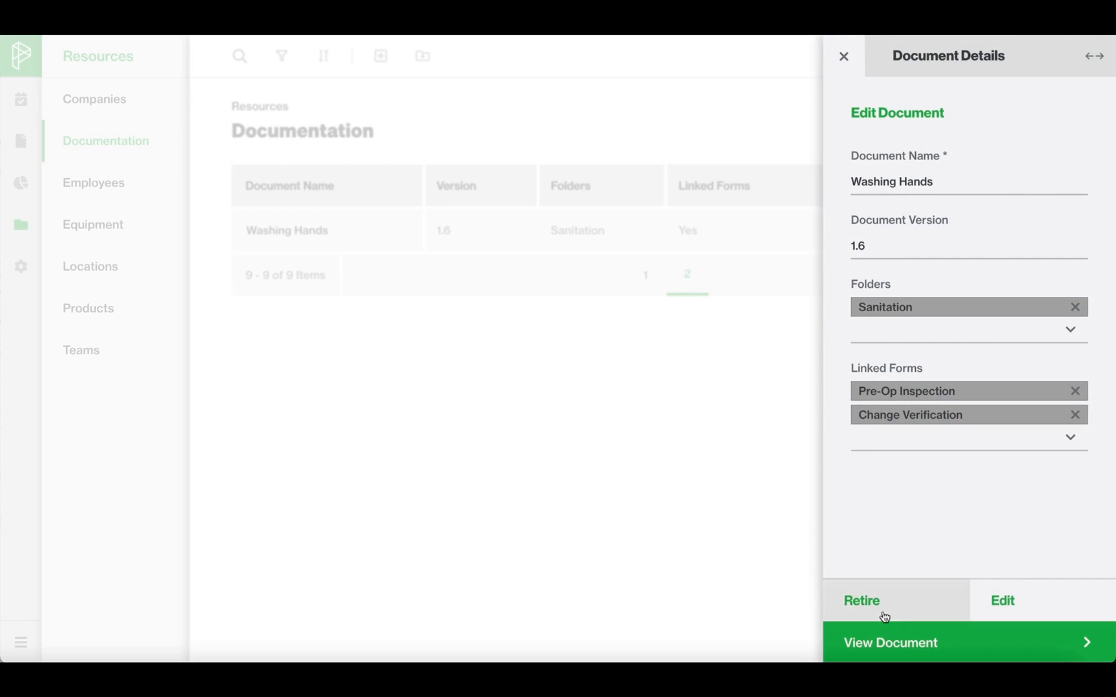
{"action": "left_click", "coordinate": [882, 642]}
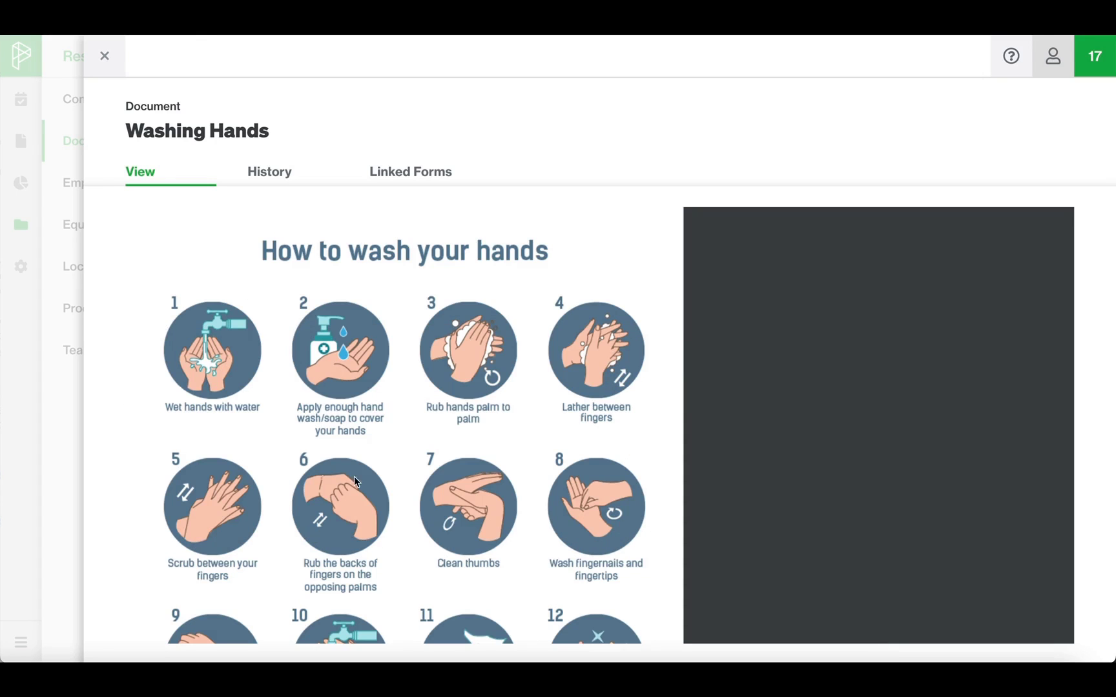
{"action": "left_click", "coordinate": [280, 180]}
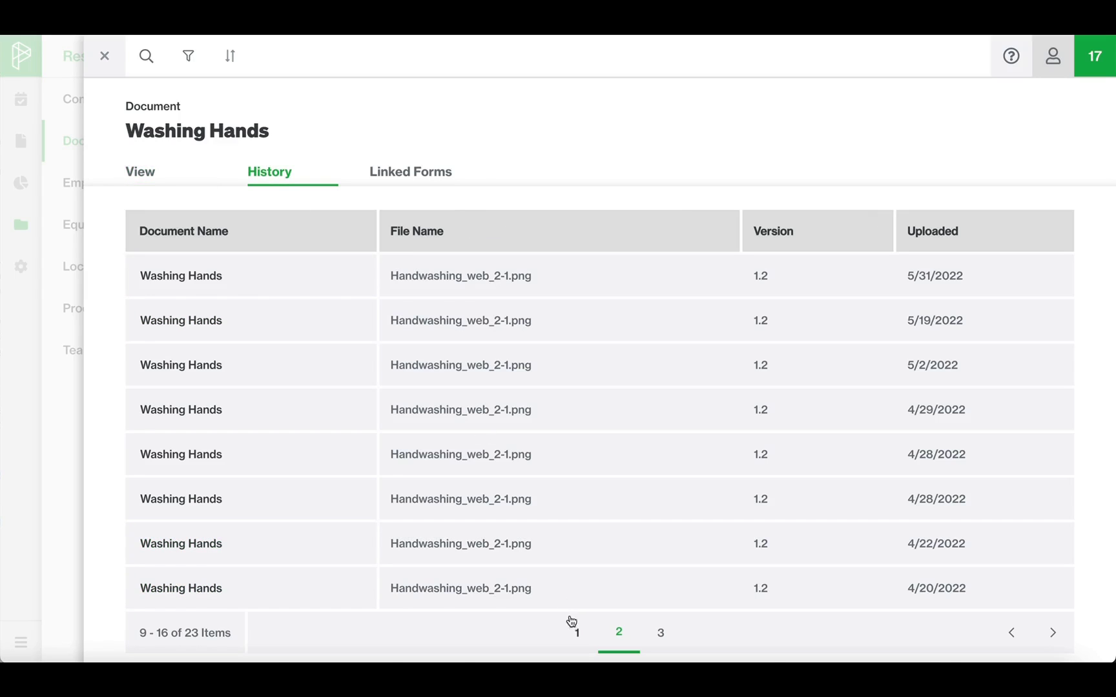
{"action": "left_click", "coordinate": [576, 633]}
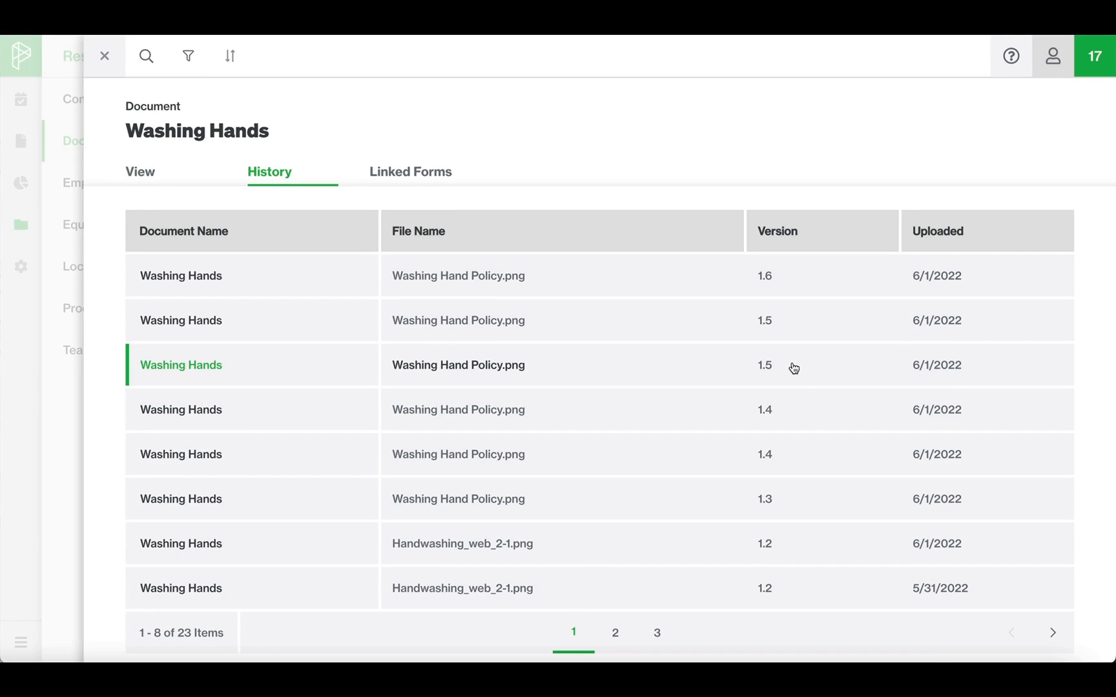
{"action": "left_click", "coordinate": [440, 180]}
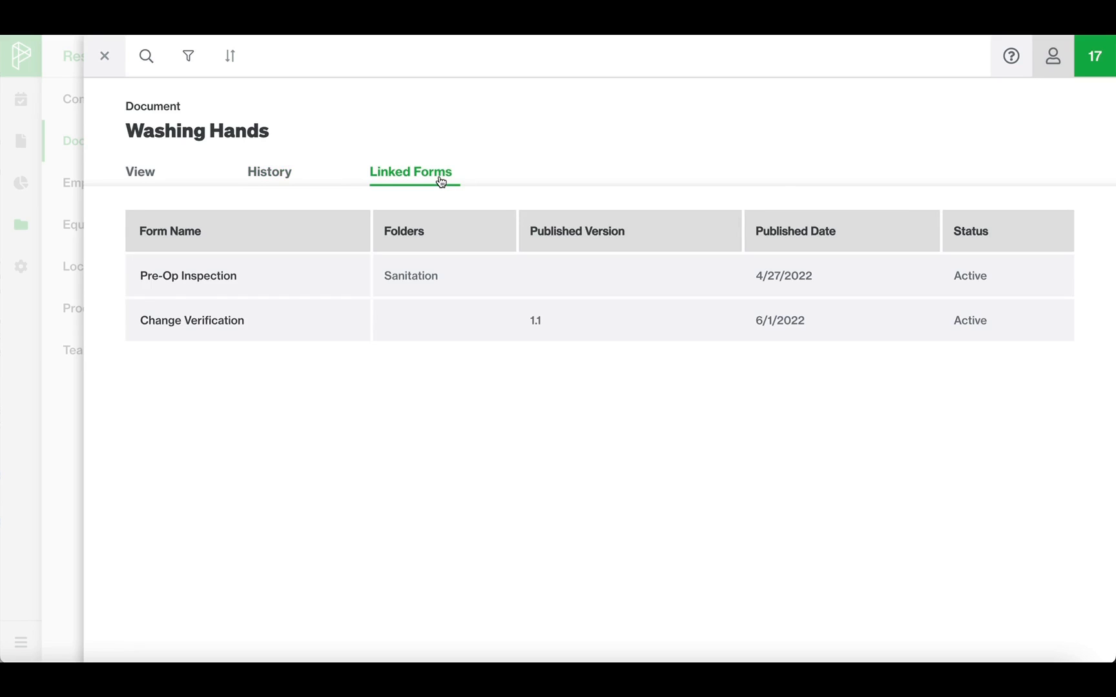
{"action": "left_click", "coordinate": [104, 56]}
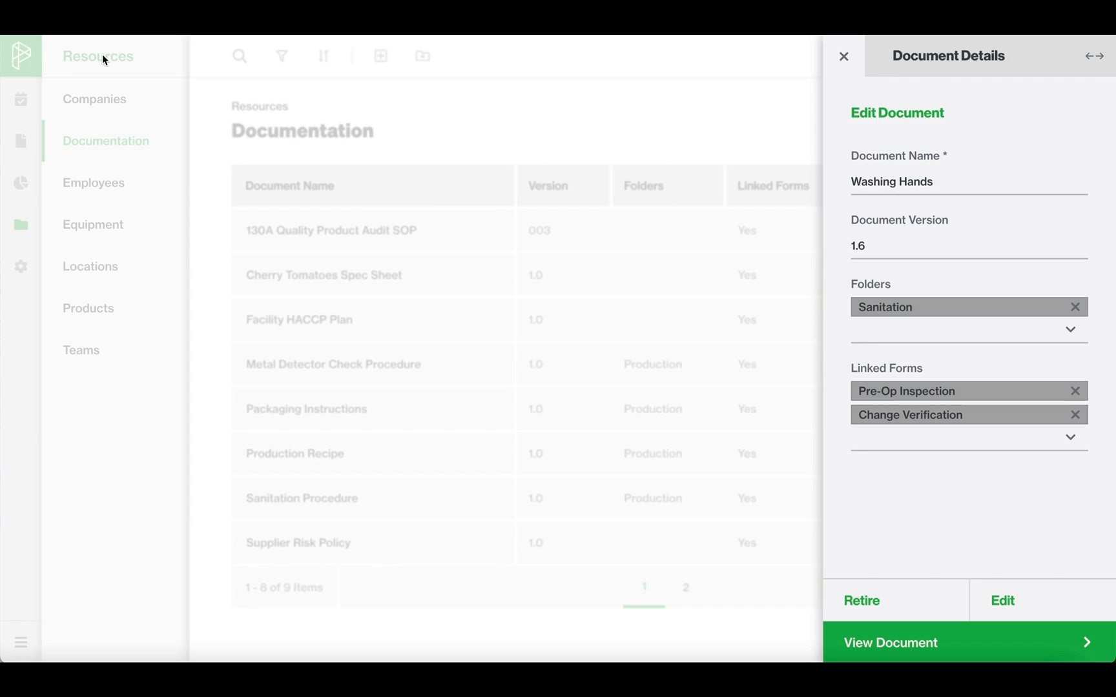
{"action": "left_click", "coordinate": [490, 129]}
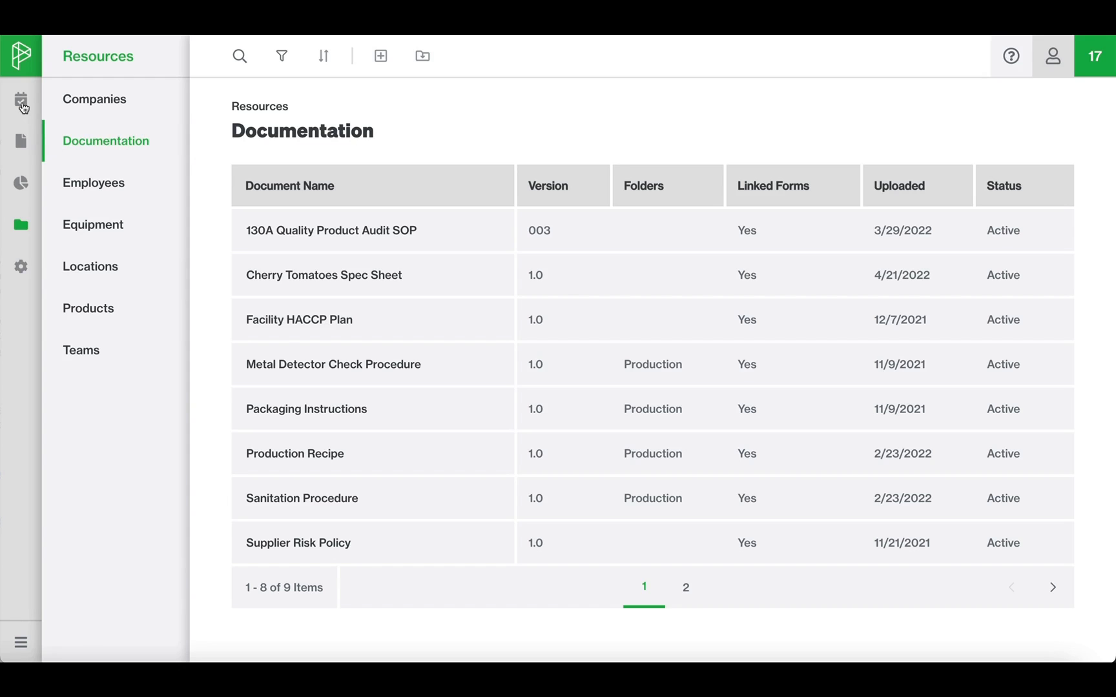
Start a new task and choose Change Verification as its form.
{"action": "mouse_move", "coordinate": [20, 99]}
{"action": "left_click", "coordinate": [114, 100]}
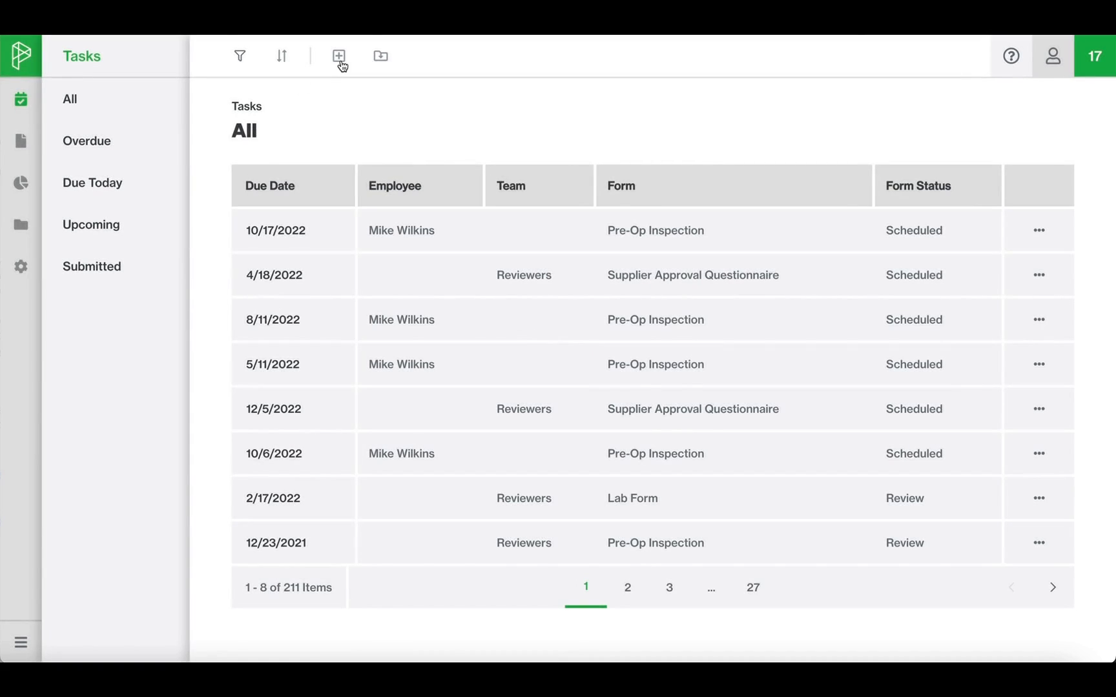
{"action": "left_click", "coordinate": [340, 61]}
{"action": "left_click", "coordinate": [959, 183]}
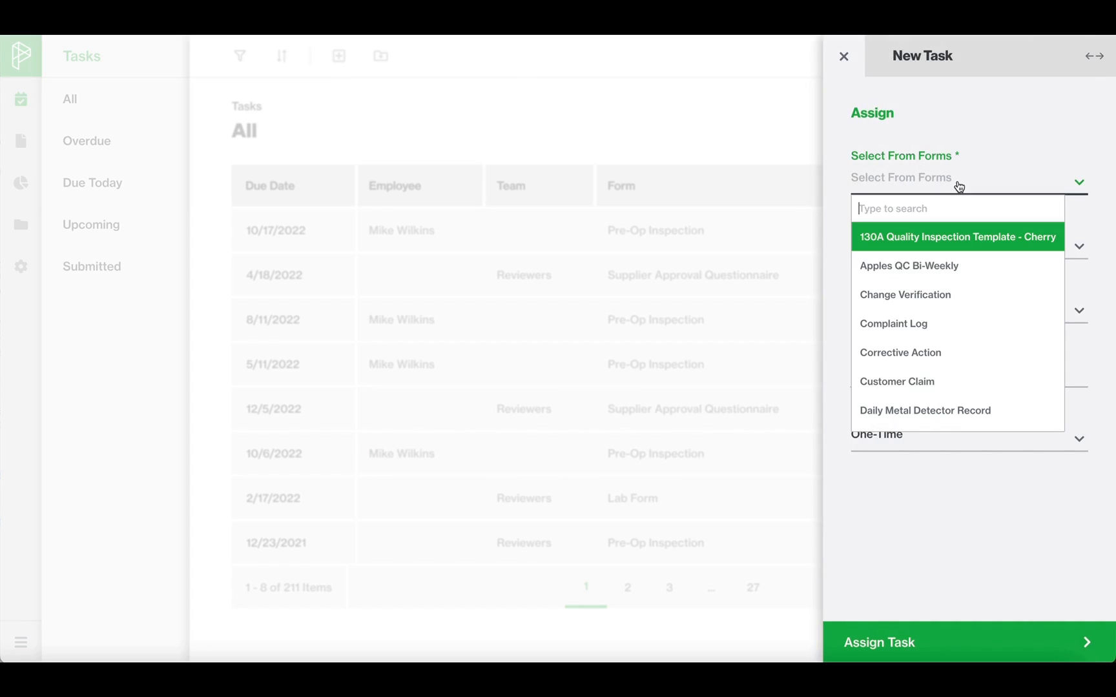
{"action": "type", "text": "chan"}
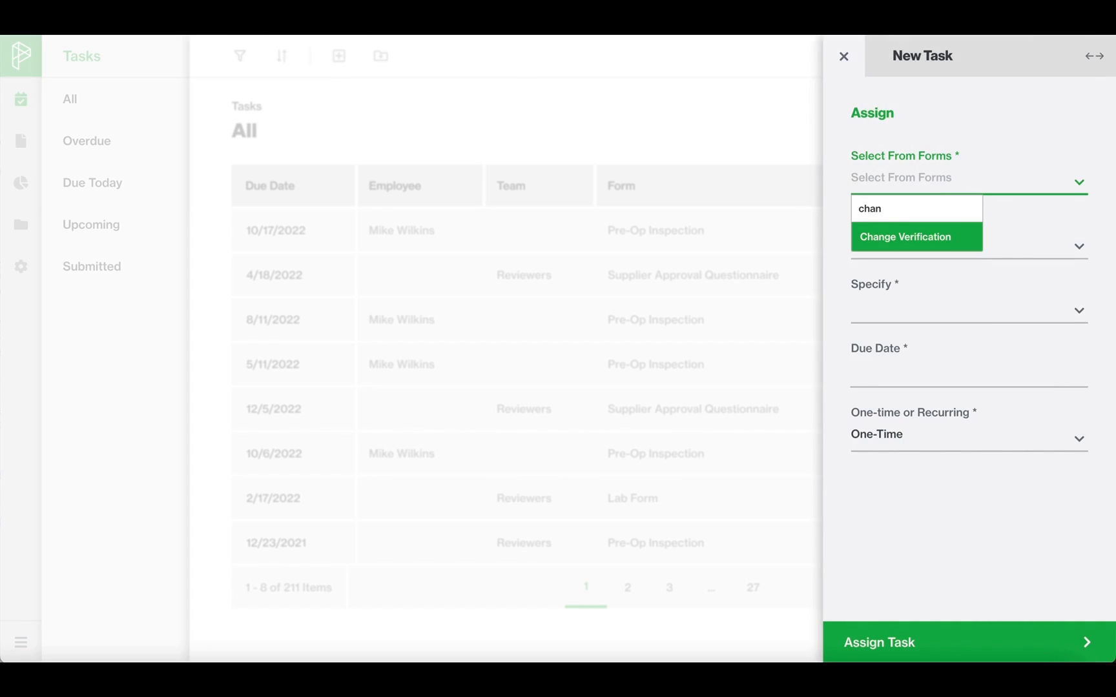
{"action": "left_click", "coordinate": [940, 241]}
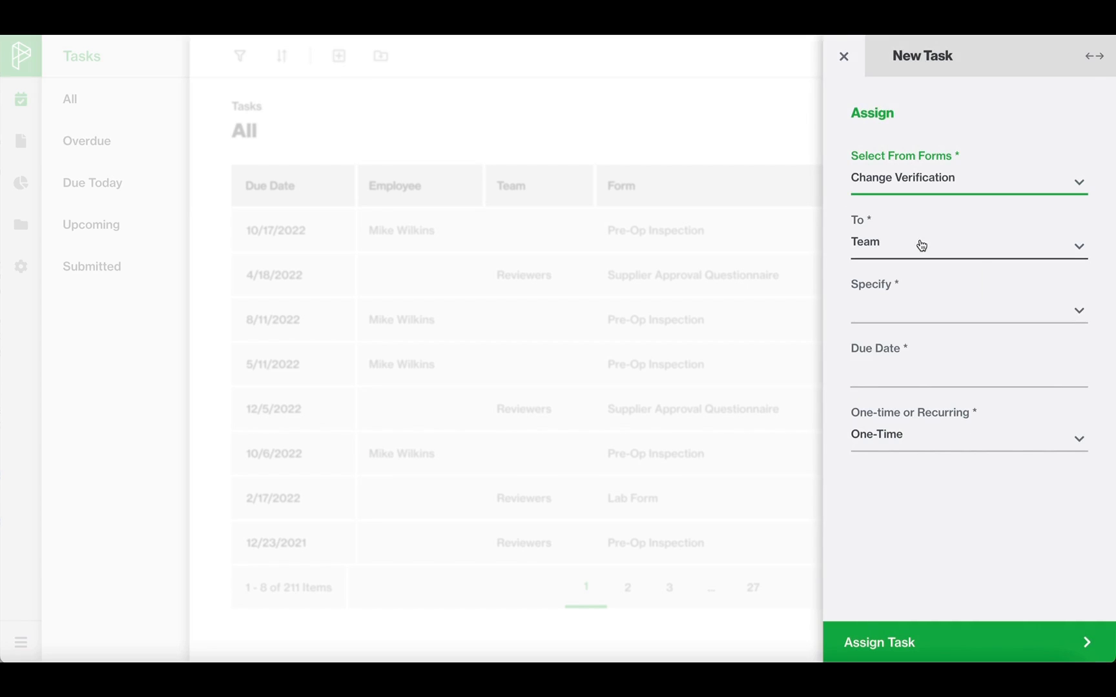
Set the Change Verification task to be assigned to Individuals and select the employee as the assignee.
{"action": "left_click", "coordinate": [881, 244]}
{"action": "left_click", "coordinate": [886, 328]}
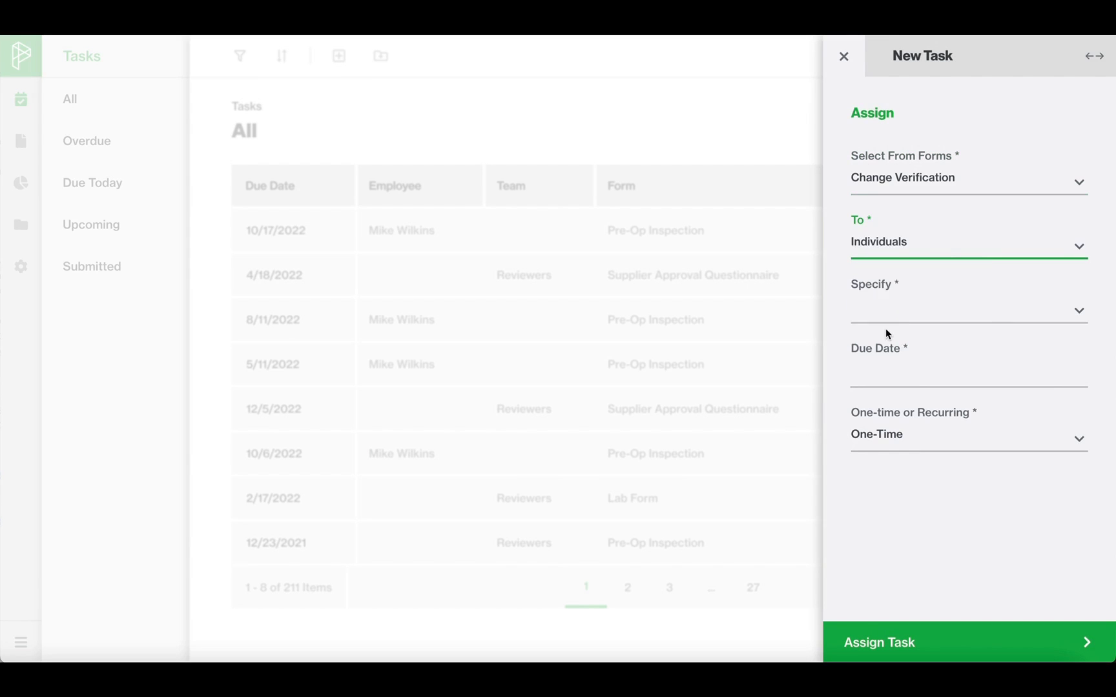
{"action": "left_click", "coordinate": [918, 309]}
{"action": "type", "text": "wolk"}
{"action": "key", "text": "BackSpace"}
{"action": "key", "text": "BackSpace"}
{"action": "key", "text": "BackSpace"}
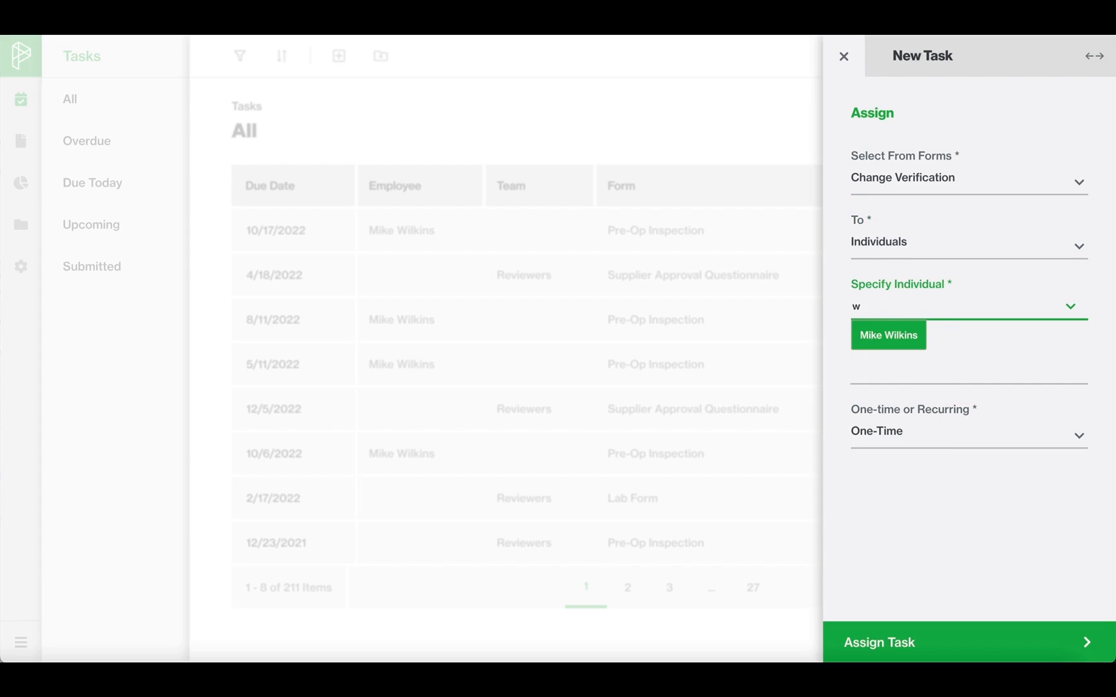
{"action": "left_click", "coordinate": [910, 332]}
{"action": "left_click", "coordinate": [899, 393]}
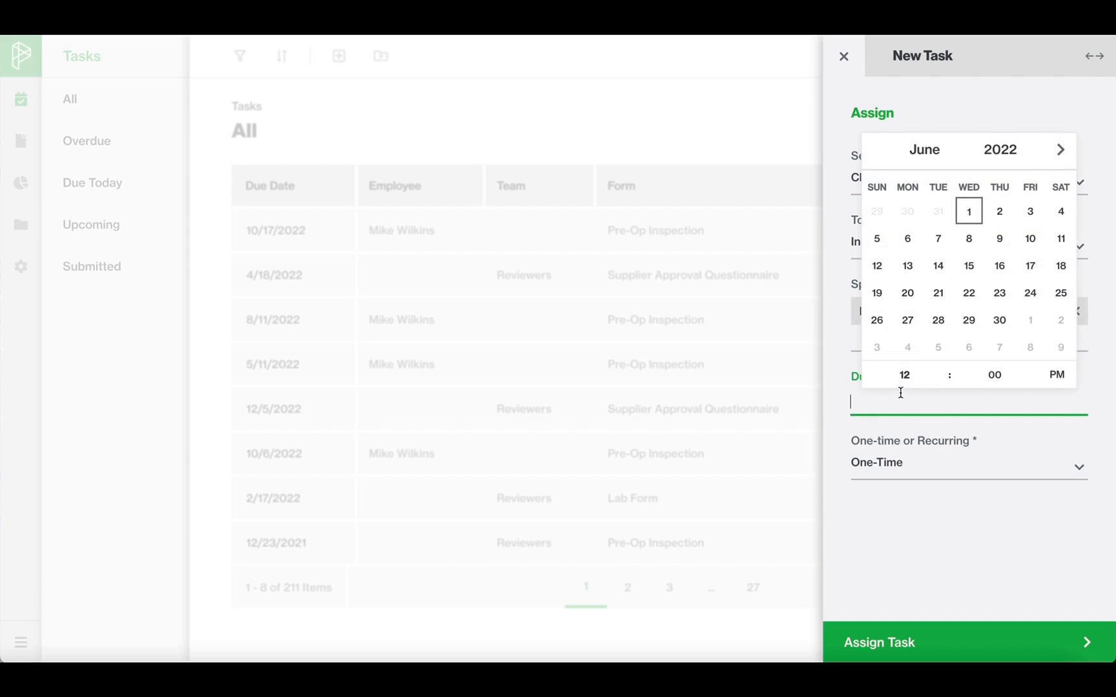
{"action": "left_click", "coordinate": [979, 208]}
{"action": "left_click", "coordinate": [921, 539]}
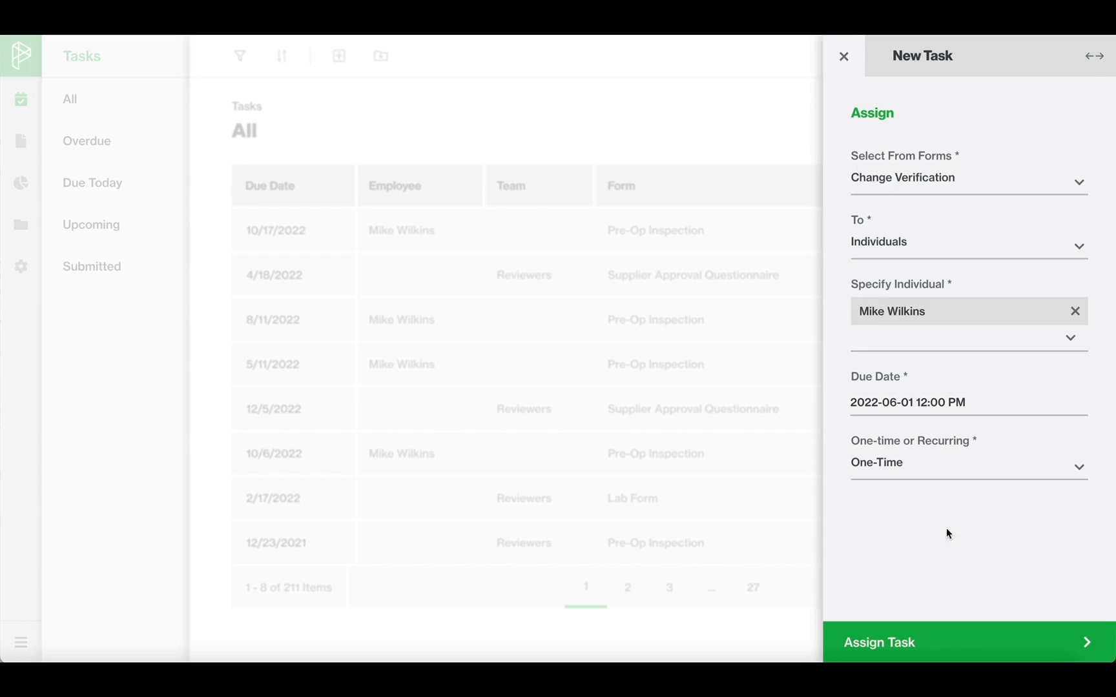
{"action": "left_click", "coordinate": [904, 641]}
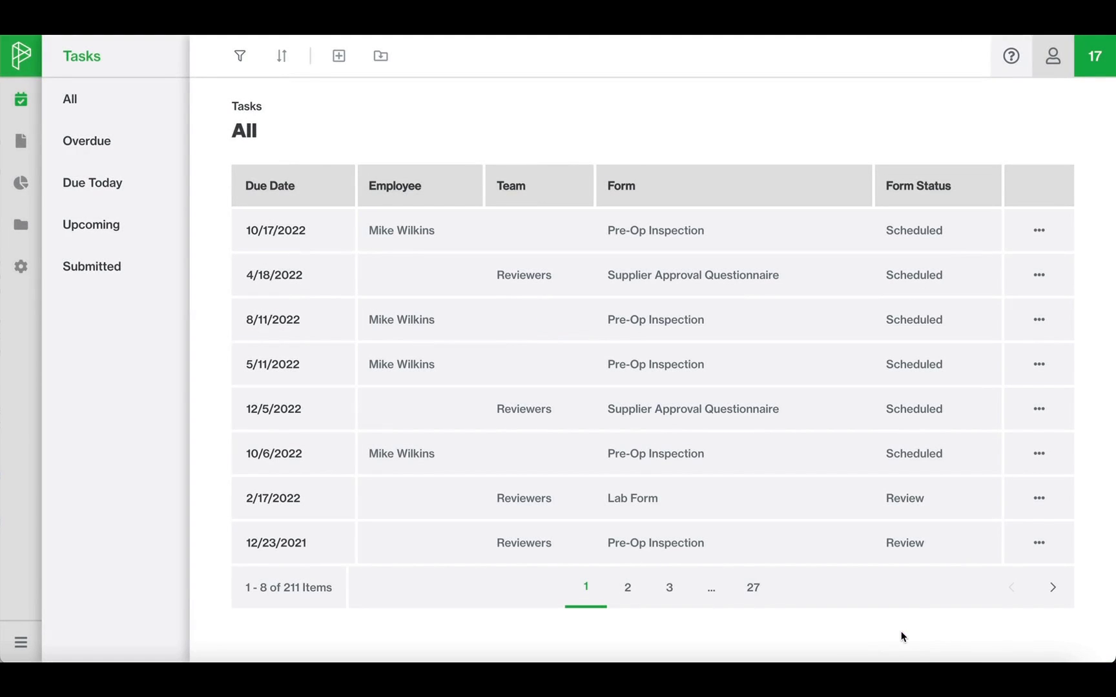
Check the notifications for the new assignment and open the Change Verification task due today.
{"action": "left_click", "coordinate": [1099, 57]}
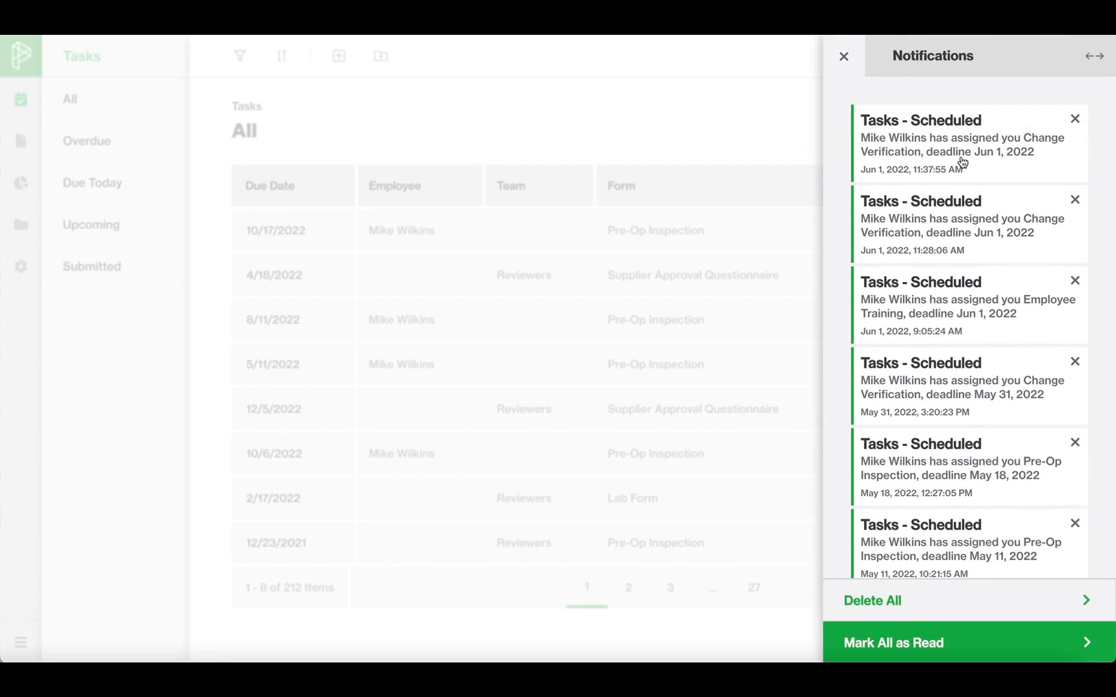
{"action": "left_click", "coordinate": [843, 56]}
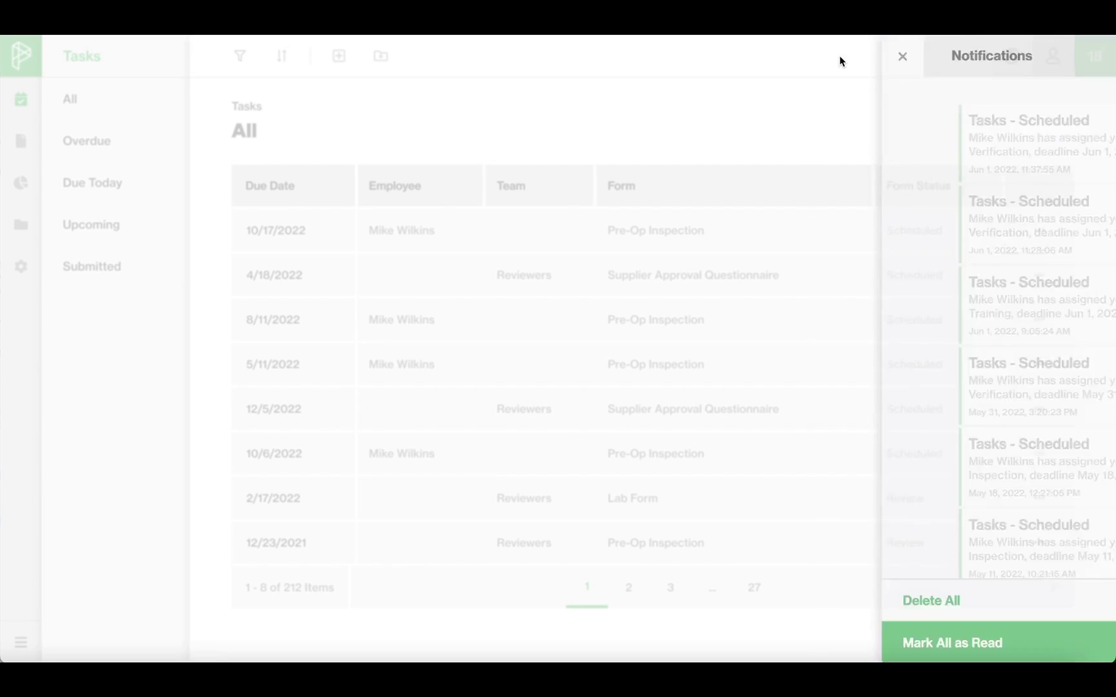
{"action": "left_click", "coordinate": [122, 191]}
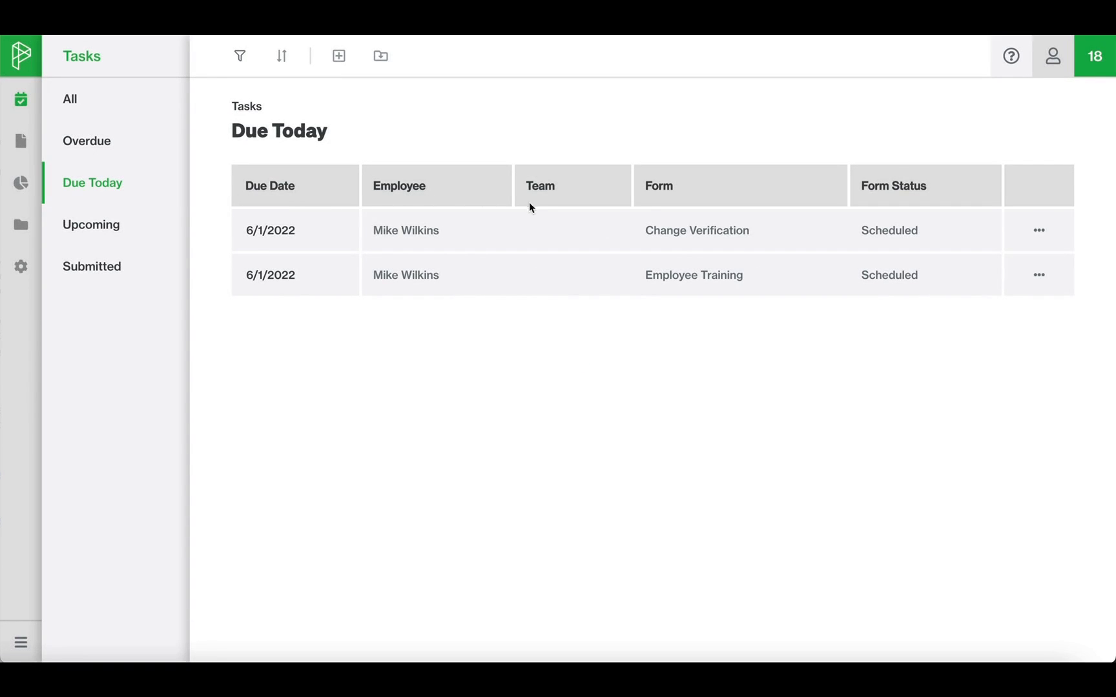
{"action": "left_click", "coordinate": [487, 238]}
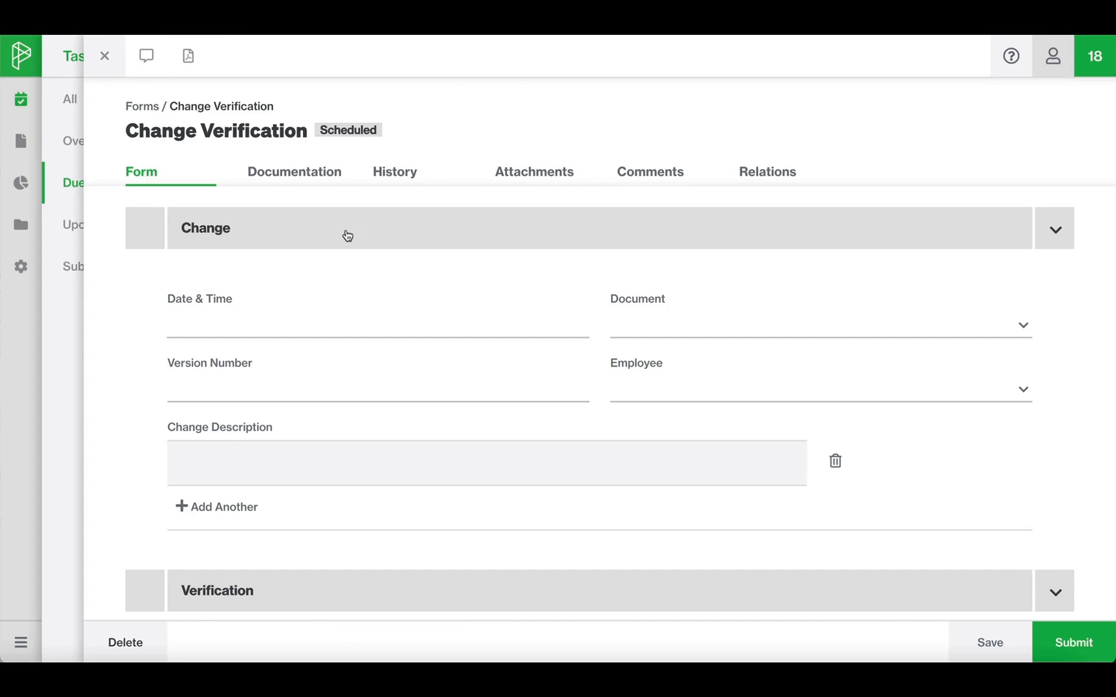
View the Washing Hands document linked to the Change Verification task and close it.
{"action": "left_click", "coordinate": [304, 184]}
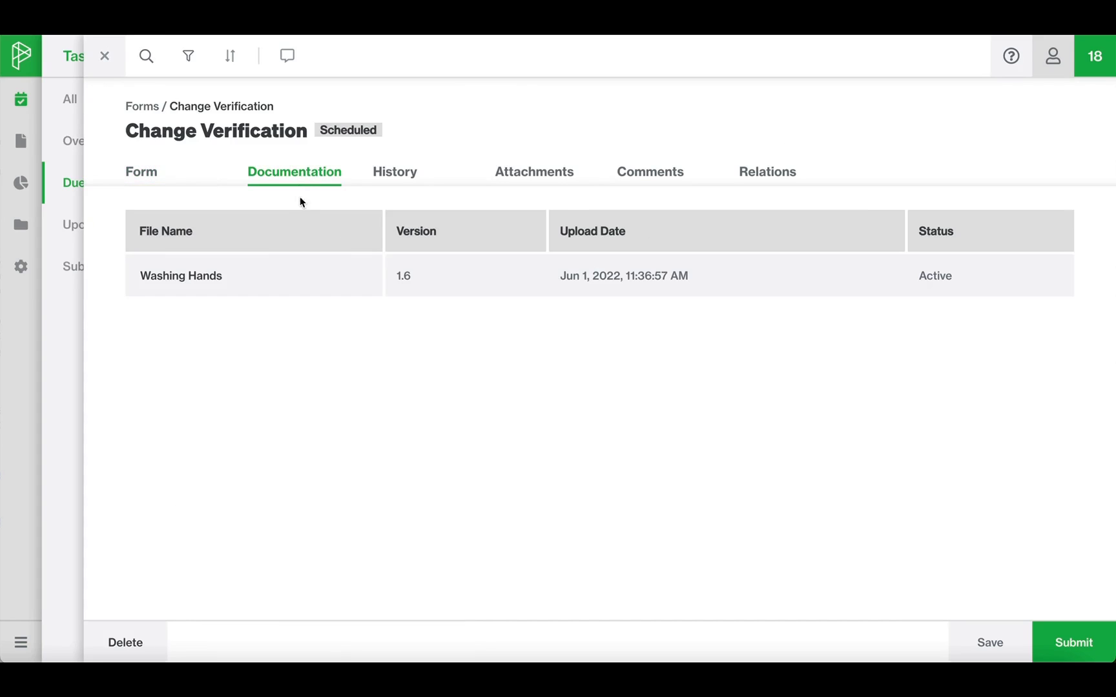
{"action": "left_click", "coordinate": [289, 276]}
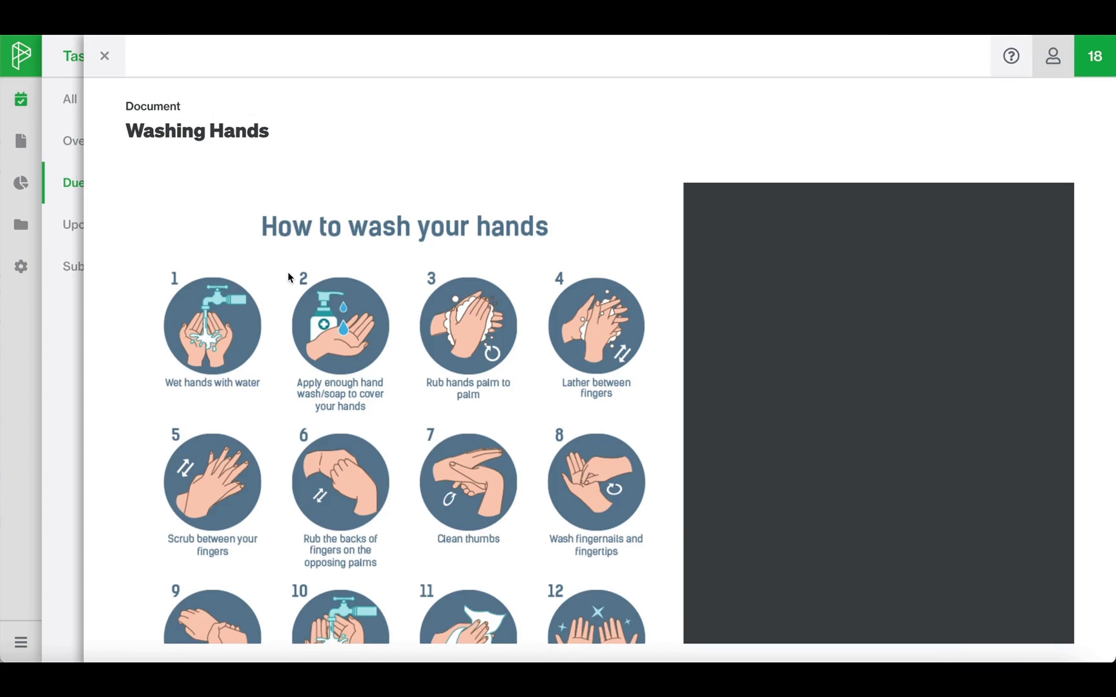
{"action": "left_click", "coordinate": [103, 57]}
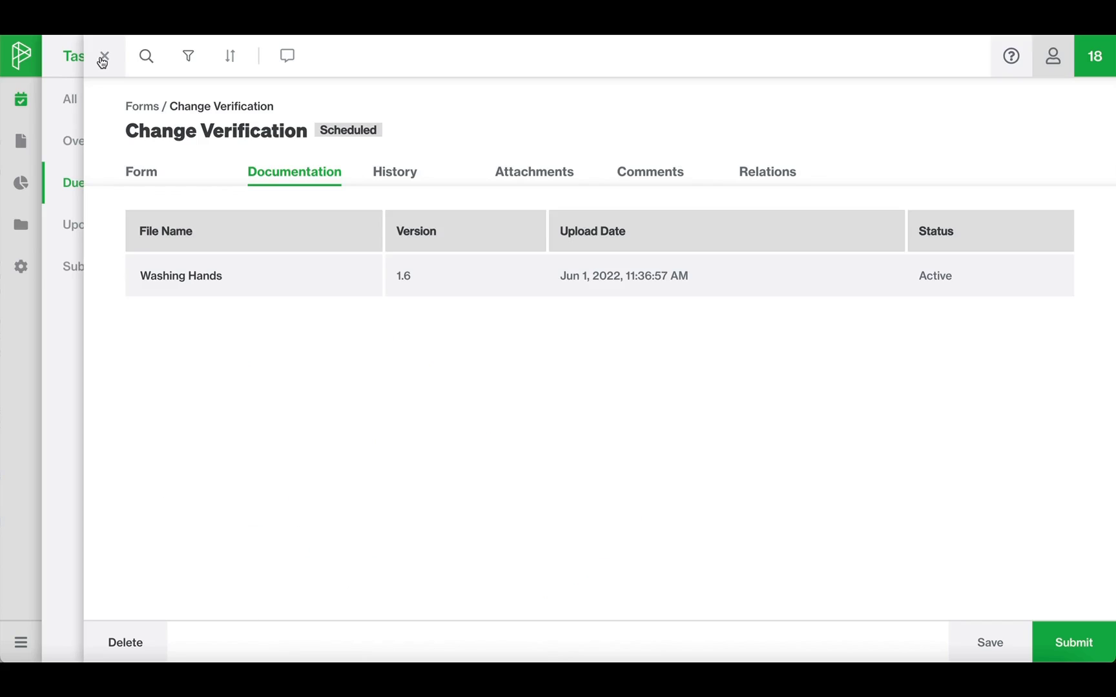
Add the change descriptions "Describe change A" and "Describe change B" to the form and submit it as Completed.
{"action": "left_click", "coordinate": [161, 175]}
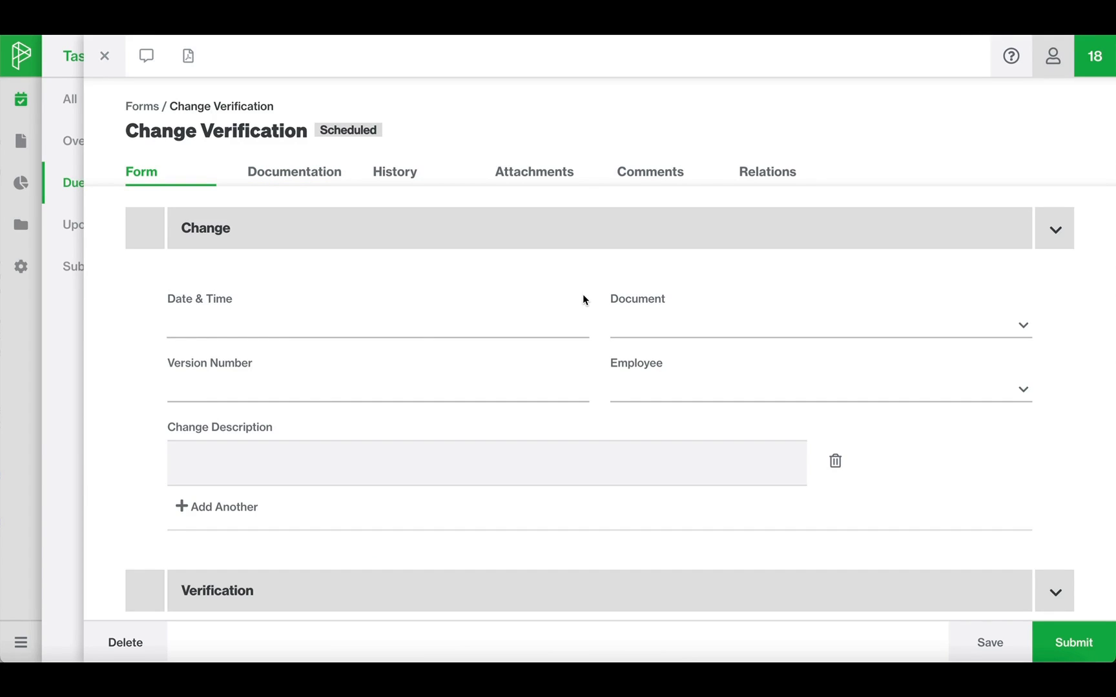
{"action": "left_click", "coordinate": [216, 463]}
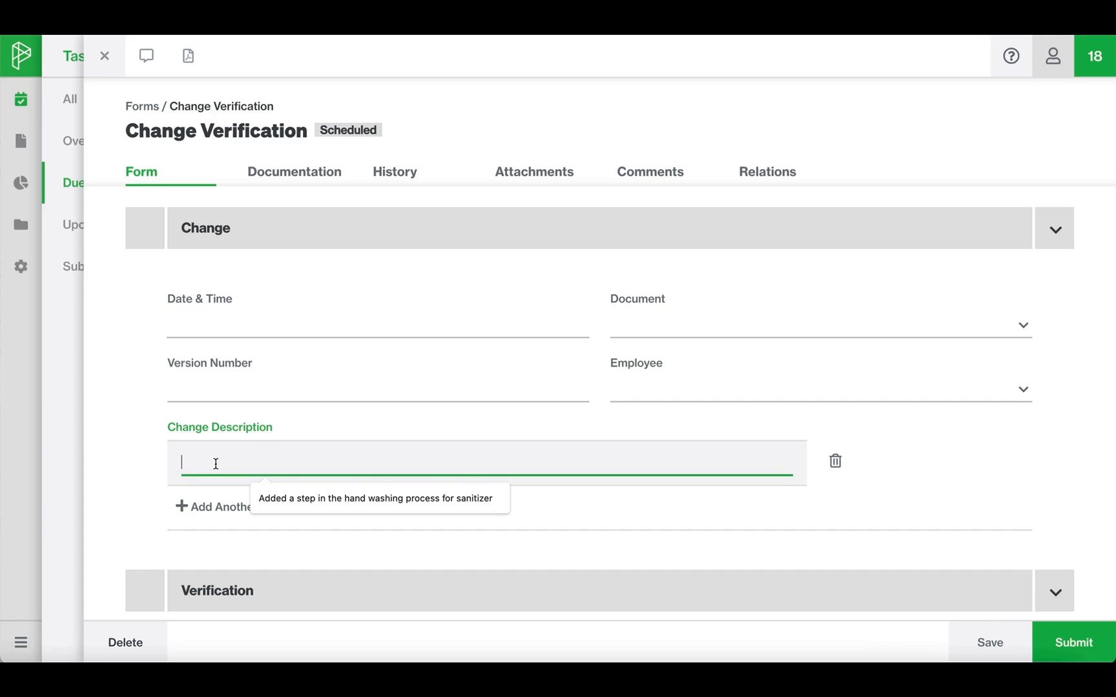
{"action": "type", "text": "Describe chang"}
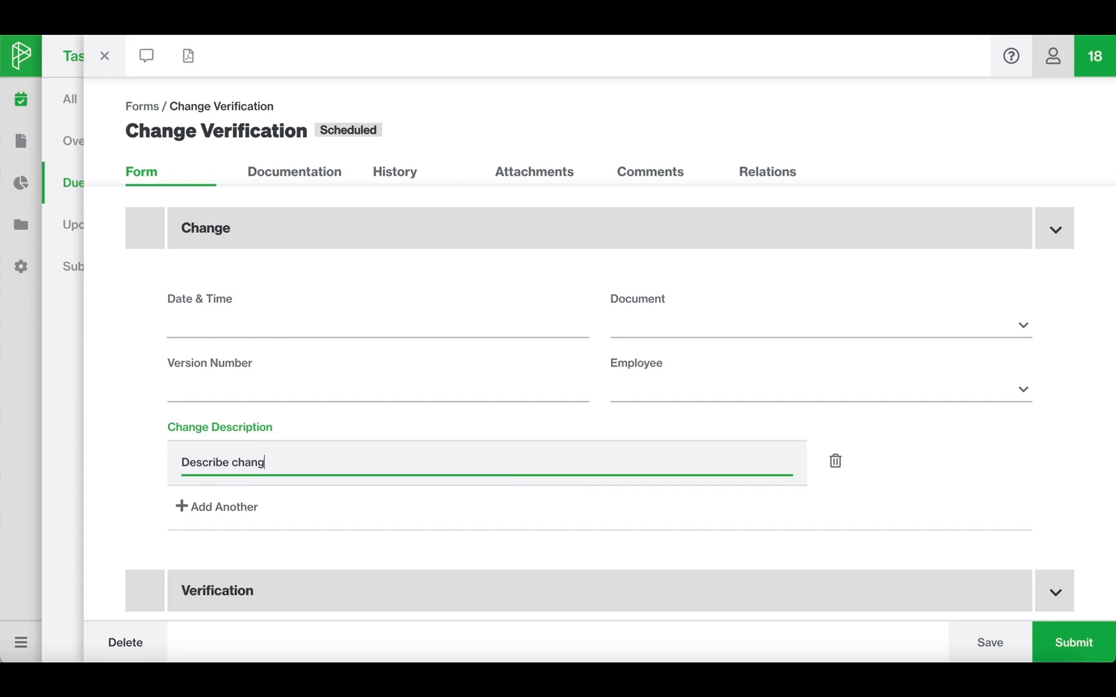
{"action": "type", "text": "e A"}
{"action": "left_click", "coordinate": [181, 506]}
{"action": "type", "text": "Des"}
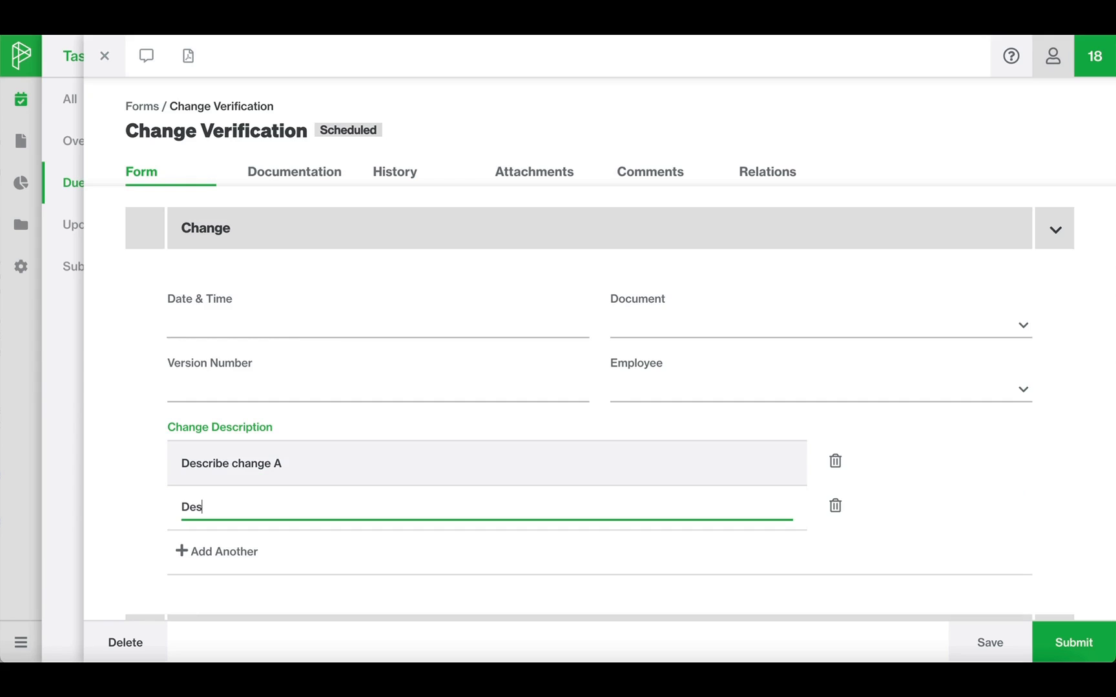
{"action": "type", "text": "cribe change B"}
{"action": "left_click", "coordinate": [1072, 642]}
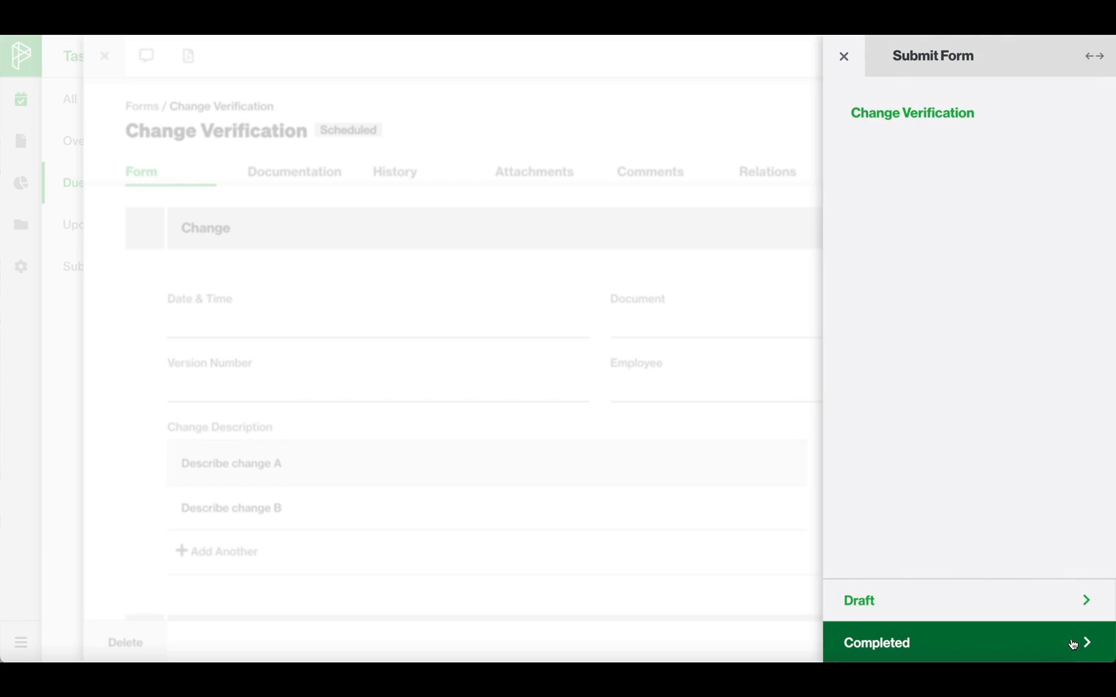
{"action": "left_click", "coordinate": [958, 653]}
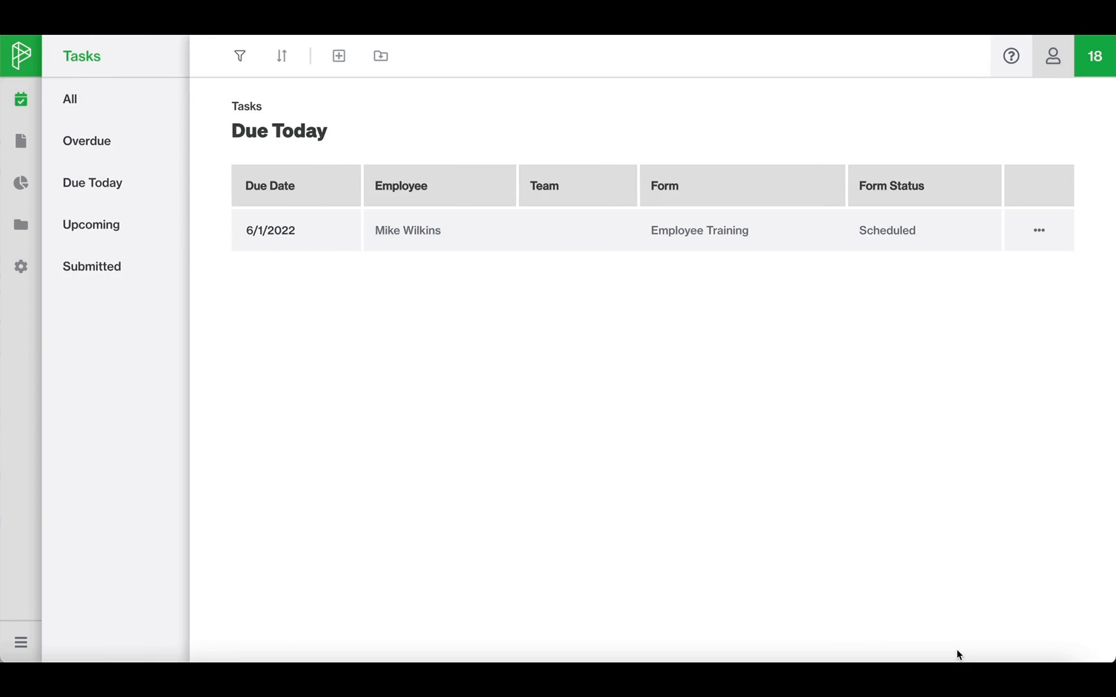
Filter the completed forms by the form name "verification" and open the most recently modified Change Verification form.
{"action": "mouse_move", "coordinate": [24, 142]}
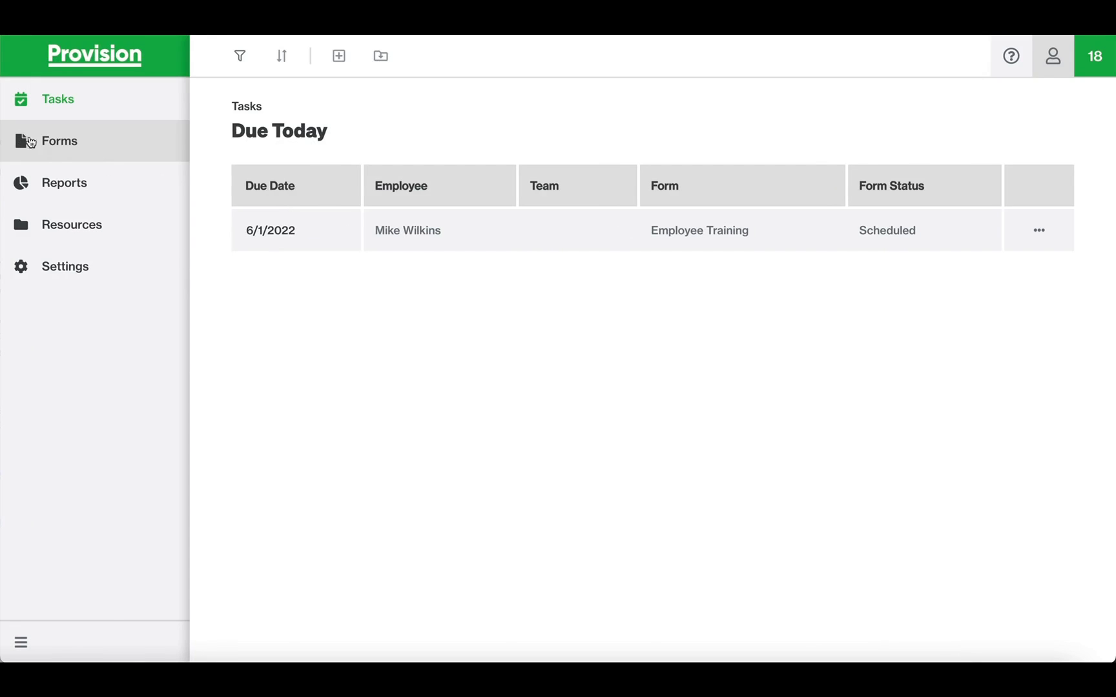
{"action": "left_click", "coordinate": [100, 149]}
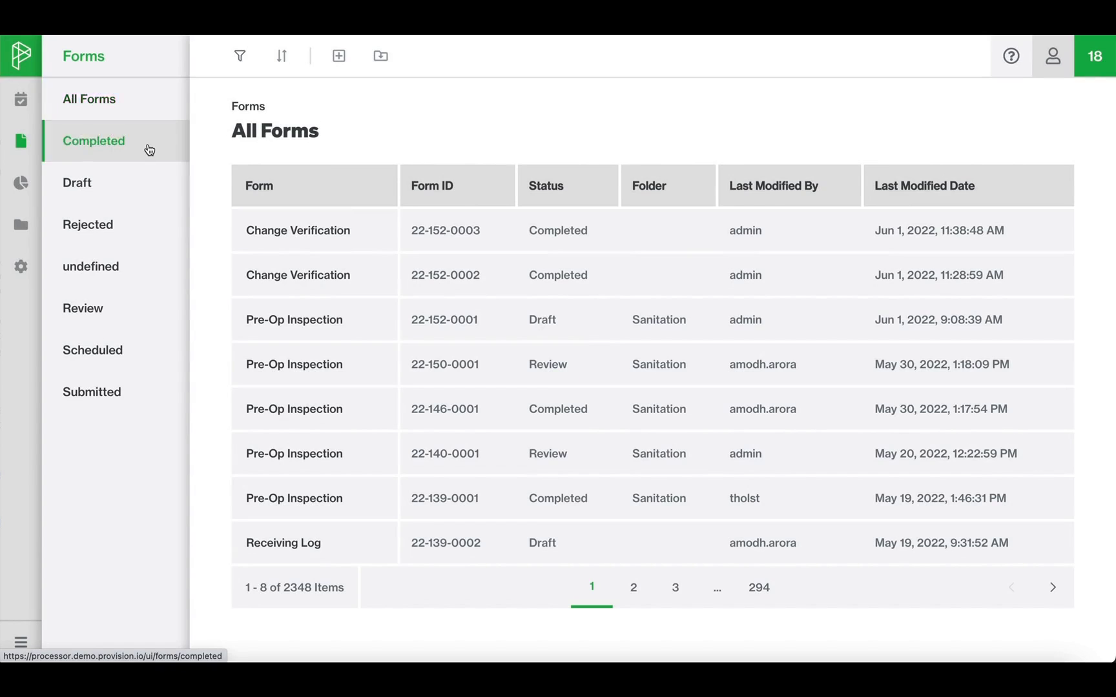
{"action": "left_click", "coordinate": [149, 150]}
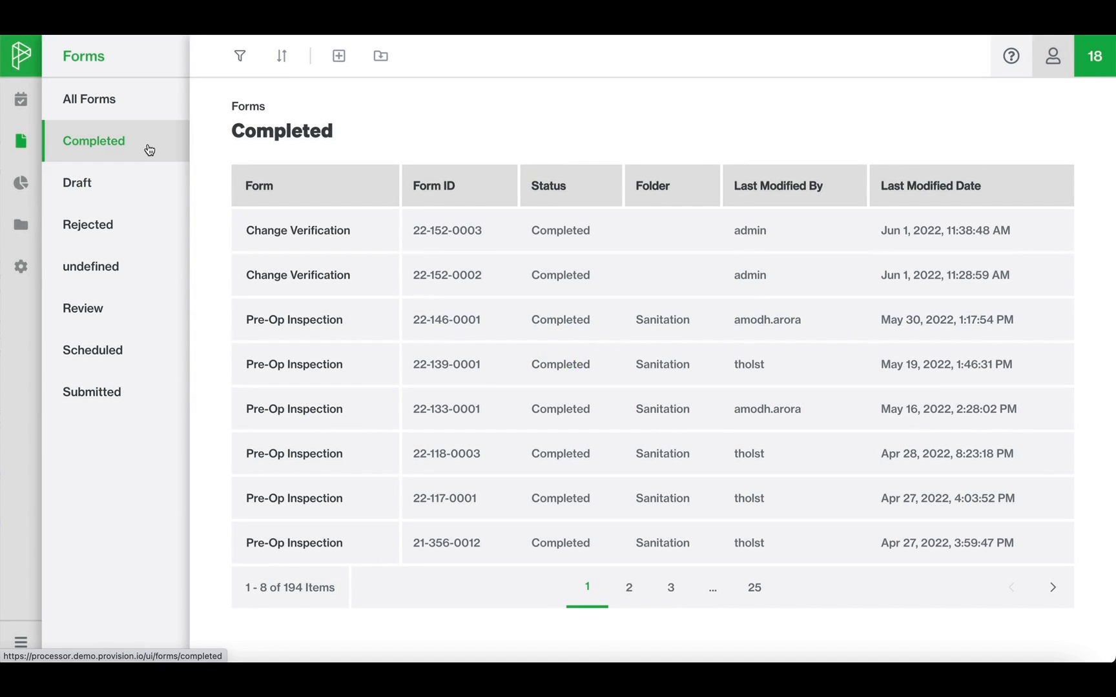
{"action": "left_click", "coordinate": [240, 58]}
{"action": "left_click", "coordinate": [879, 143]}
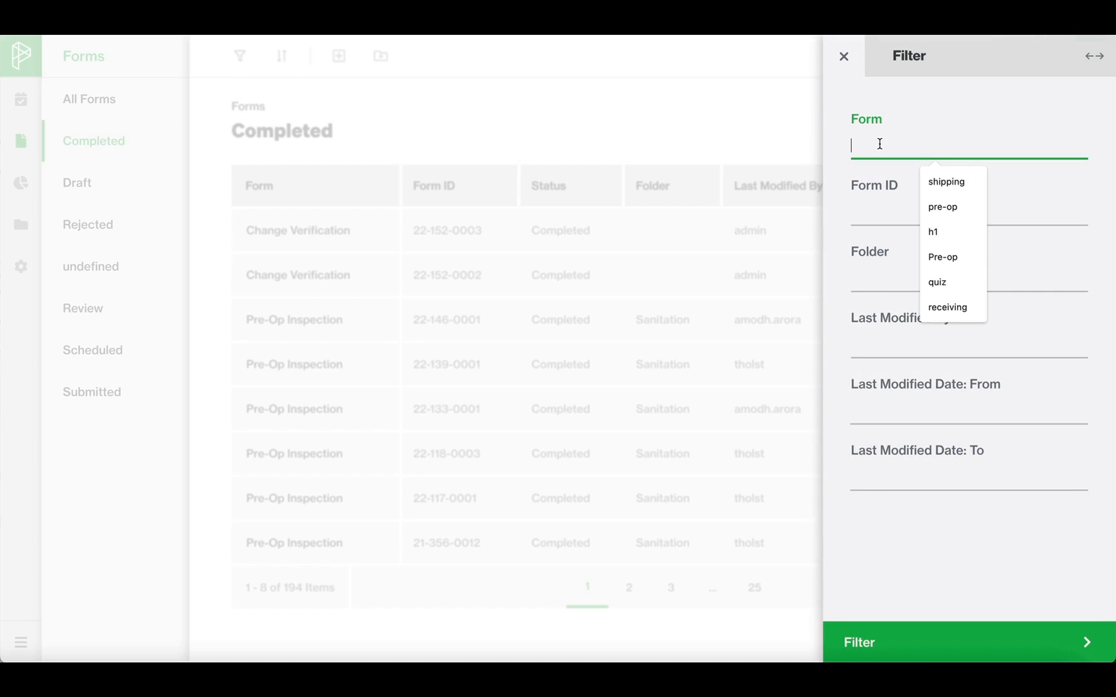
{"action": "type", "text": "verification"}
{"action": "left_click", "coordinate": [925, 649]}
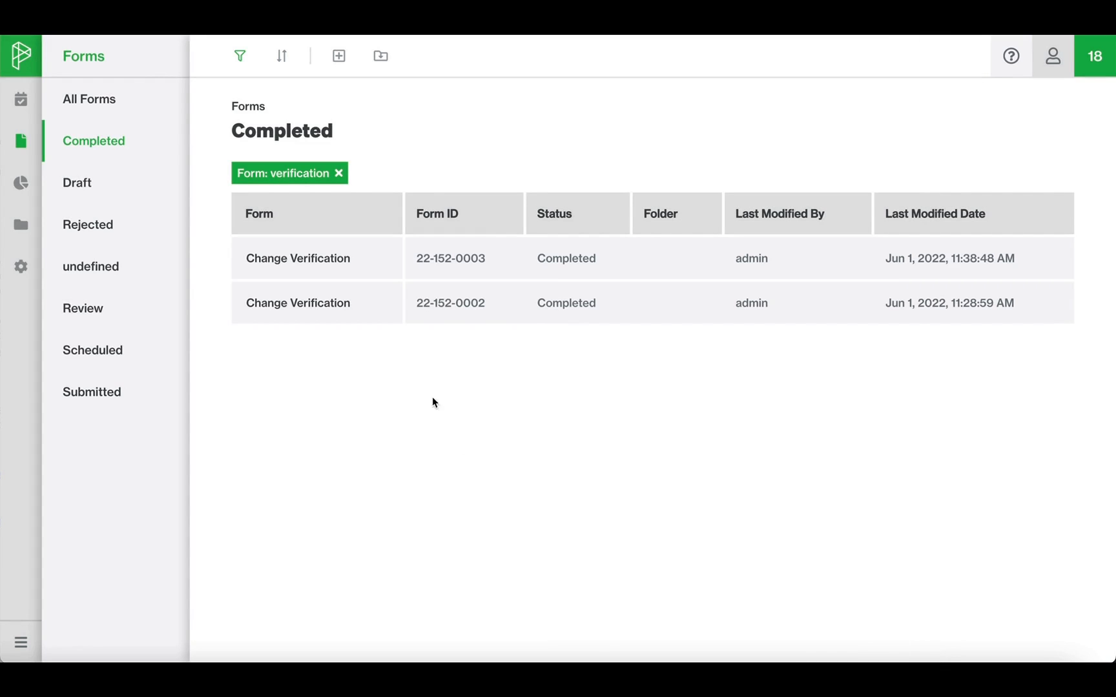
{"action": "left_click", "coordinate": [312, 255]}
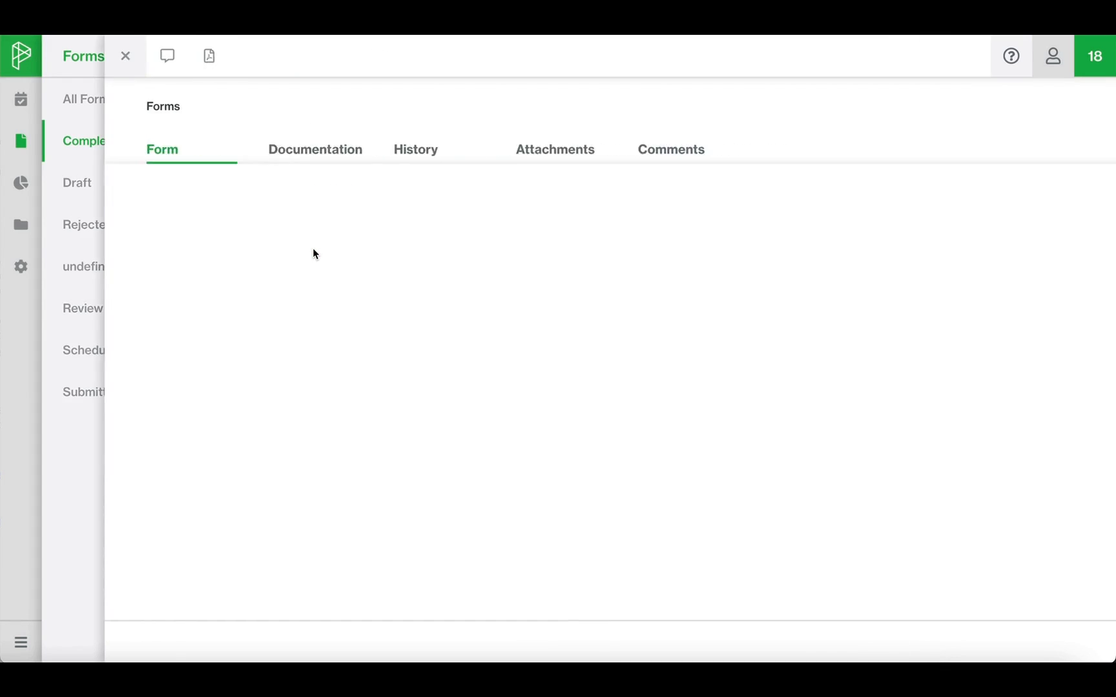